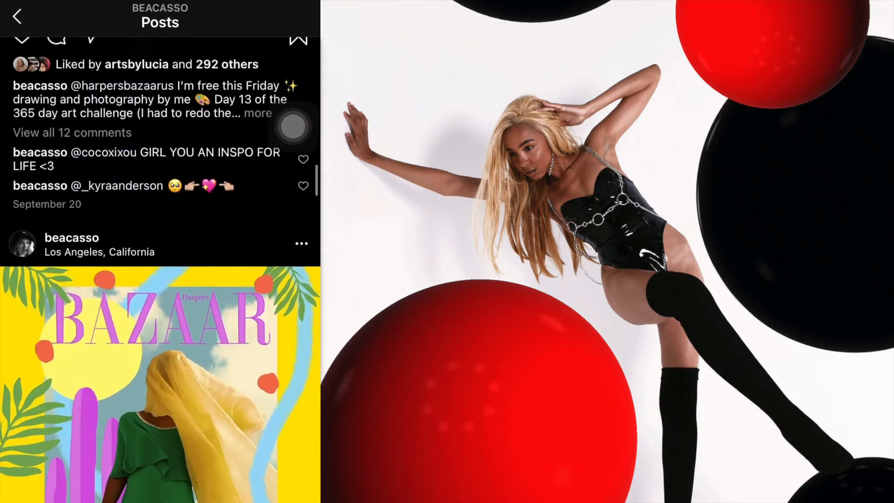
scroll(294, 126, "down", 10)
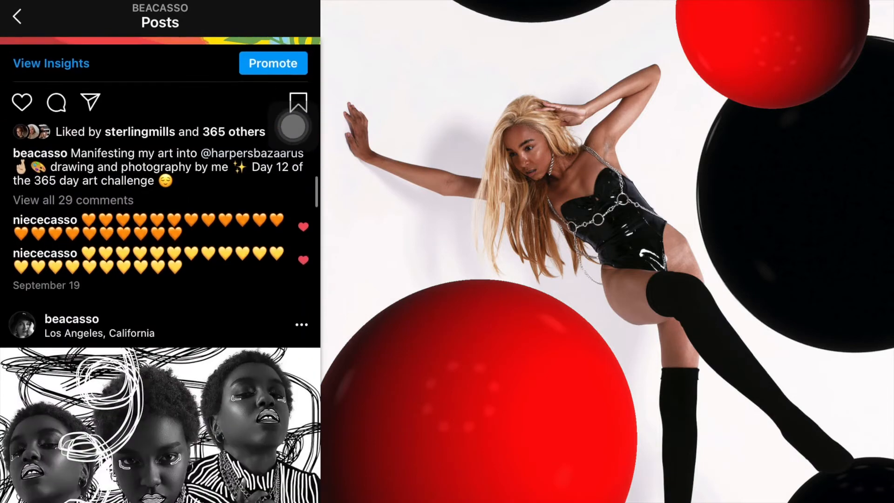
scroll(293, 126, "down", 10)
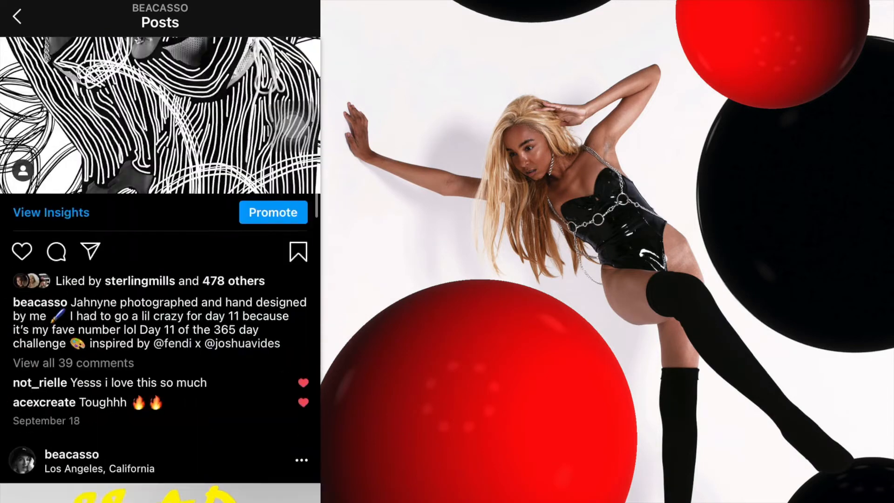
scroll(161, 251, "down", 5)
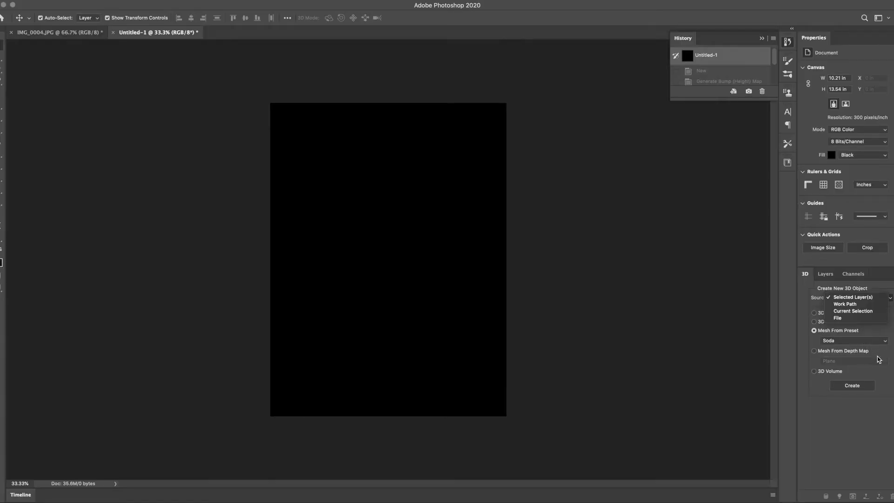
Create a 3D sphere from the black layer using the Sphere mesh preset
left_click(878, 362)
left_click(878, 343)
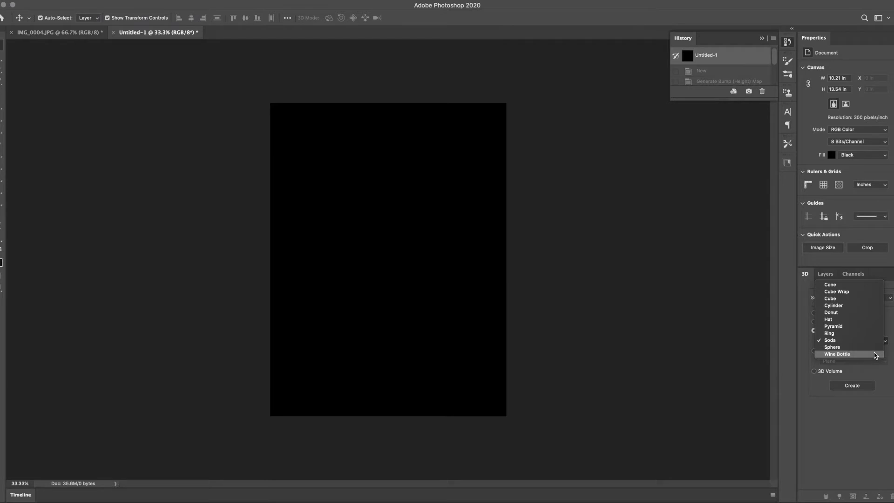
left_click(876, 348)
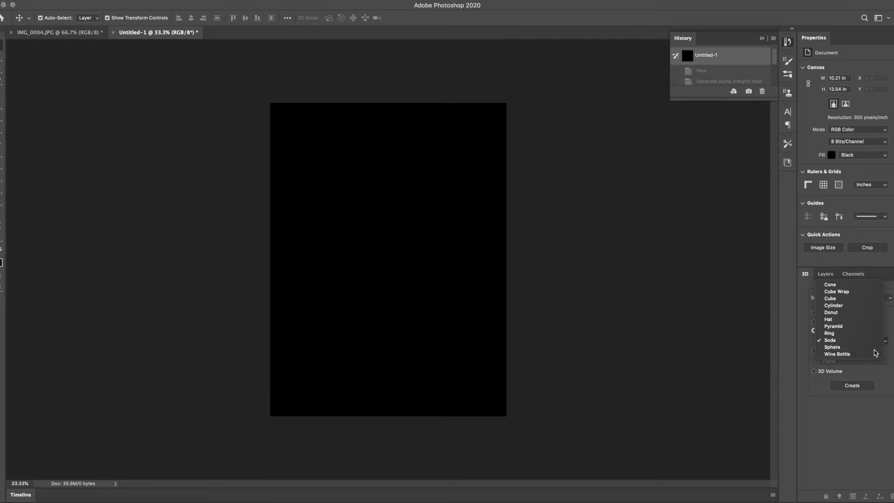
left_click(852, 387)
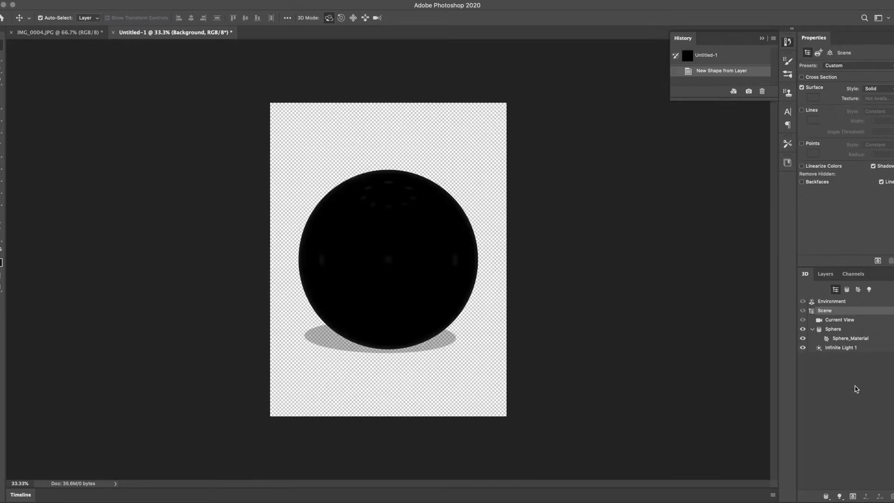
Orbit the 3D camera around the black sphere so its ring of highlights sits near the sphere's top
left_click_drag(356, 303, 738, 458)
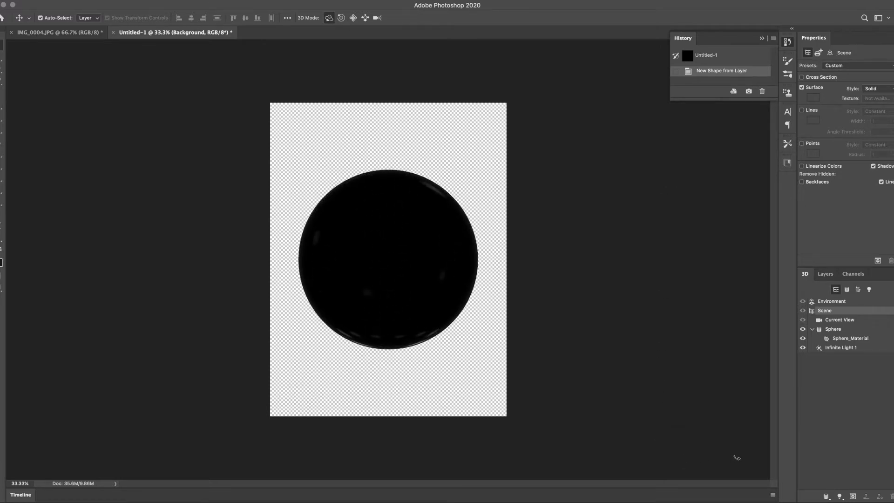
left_click_drag(737, 458, 737, 458)
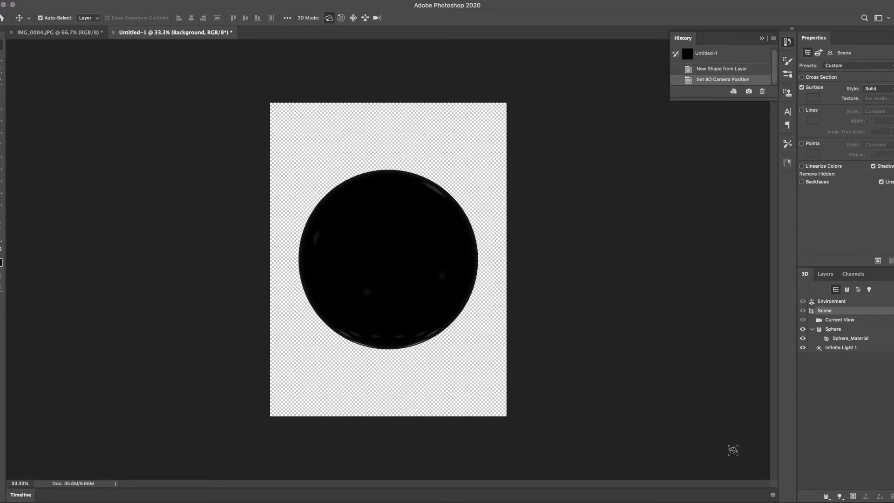
left_click(35, 0)
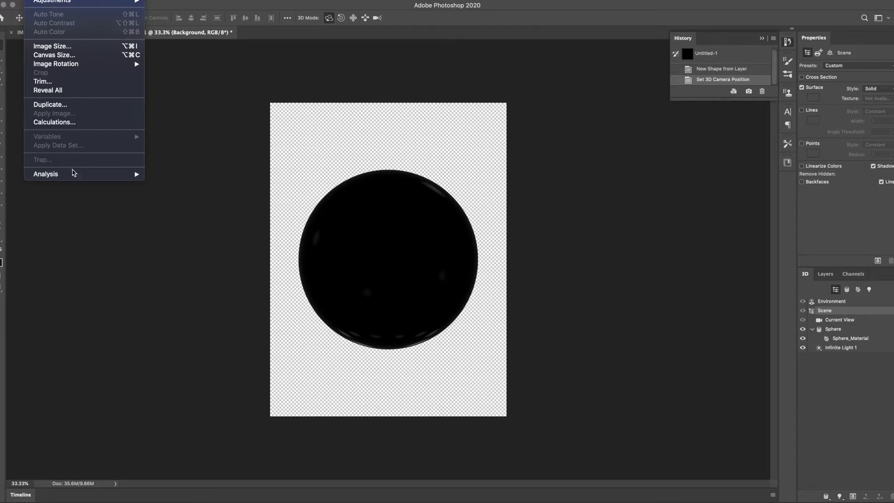
mouse_move(2, 1)
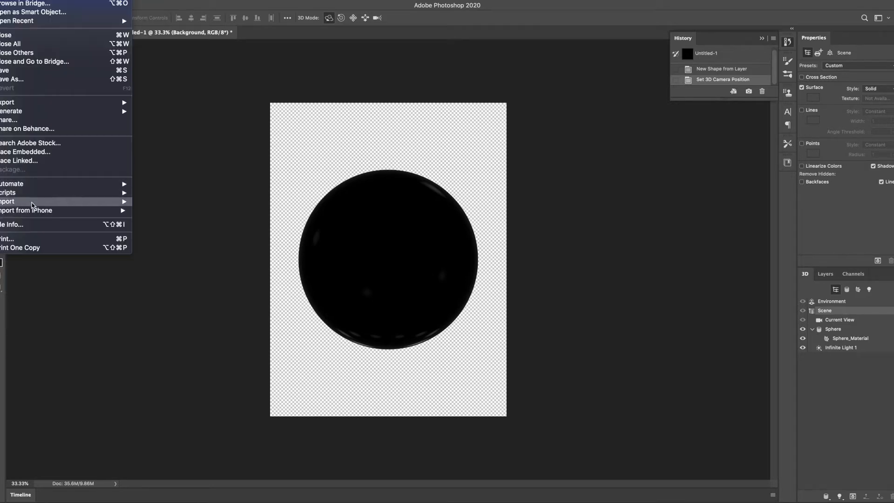
left_click(347, 209)
left_click_drag(395, 252, 378, 49)
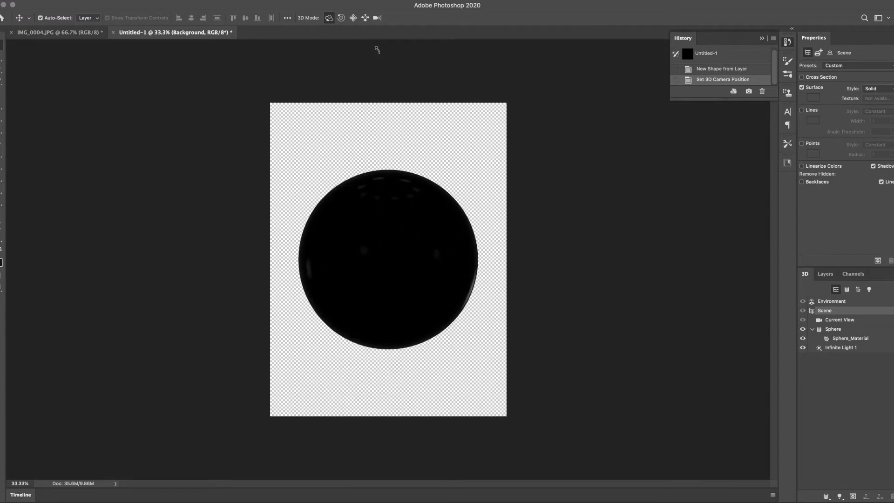
Flatten the sphere document into a single background layer
left_click(14, 1)
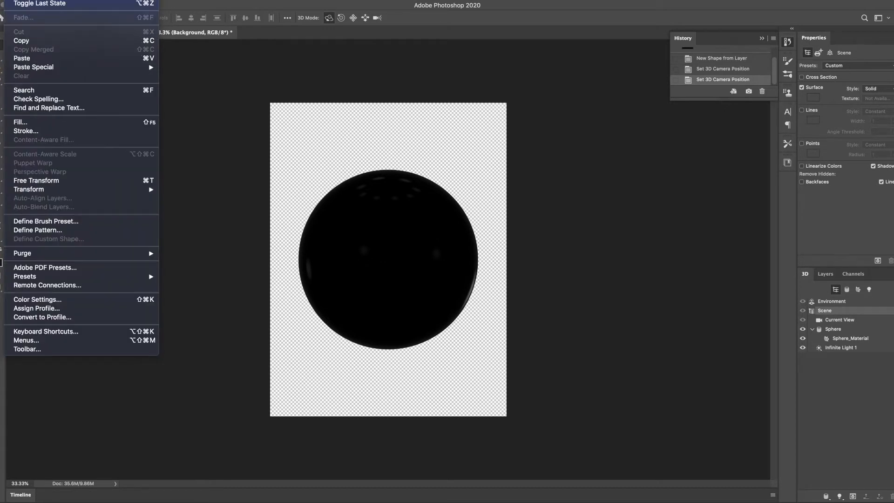
left_click(123, 333)
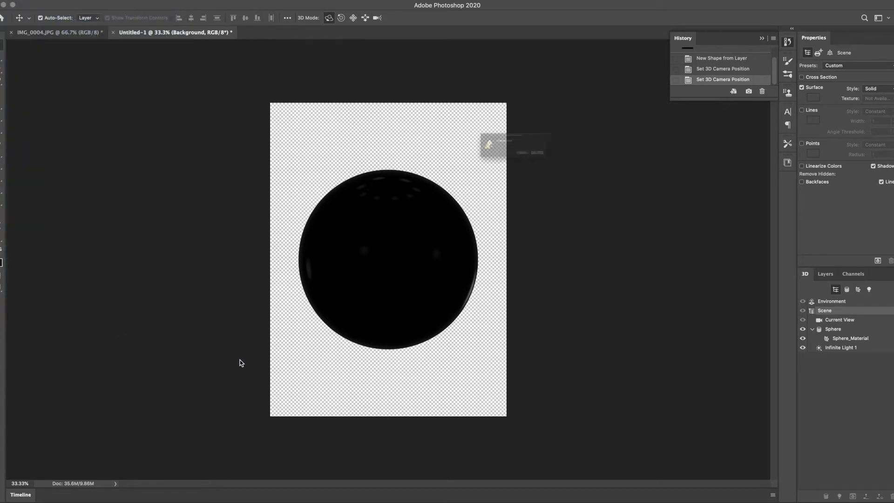
left_click(584, 167)
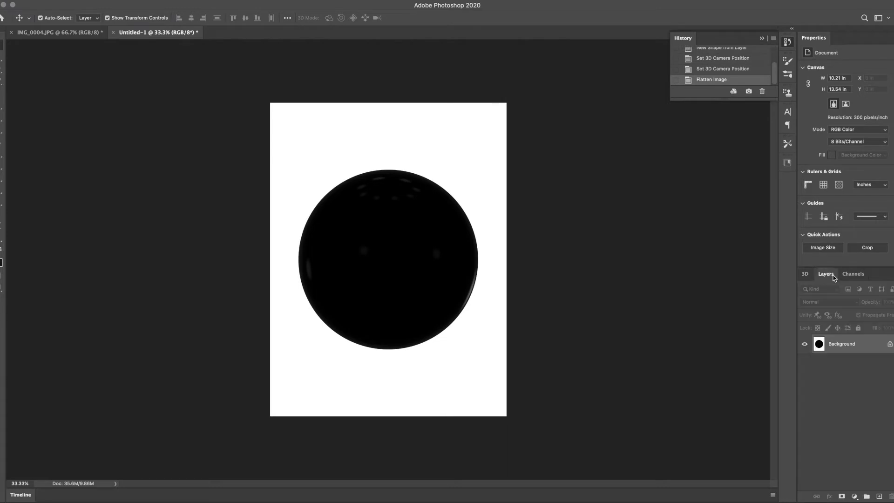
Select the black sphere with Select Subject and paste a copy of it into IMG_0004.JPG
left_click(2, 88)
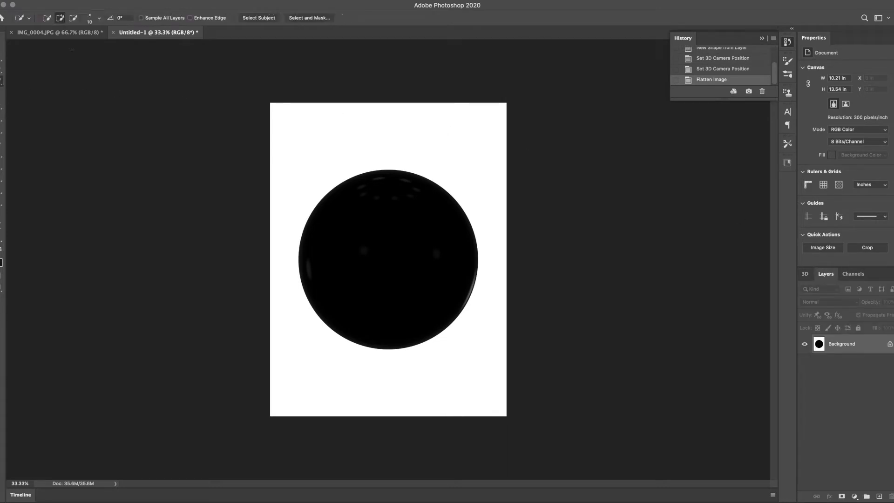
left_click(273, 19)
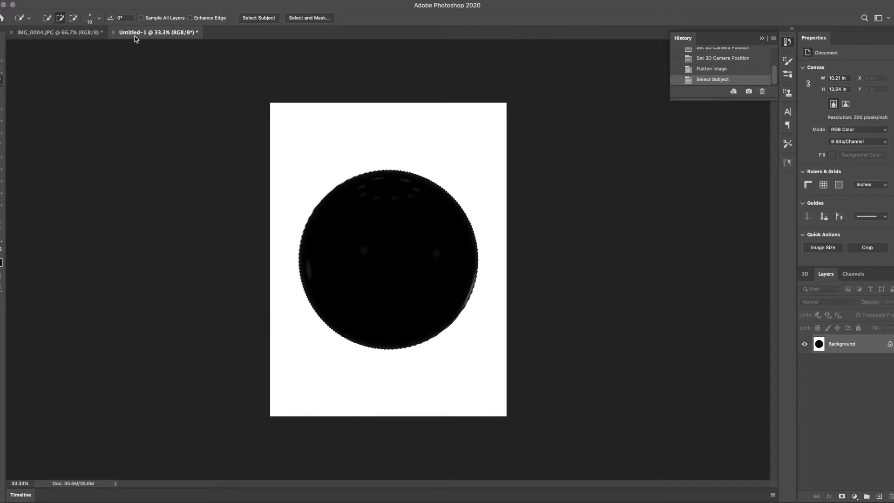
left_click(85, 34)
key("ctrl+v")
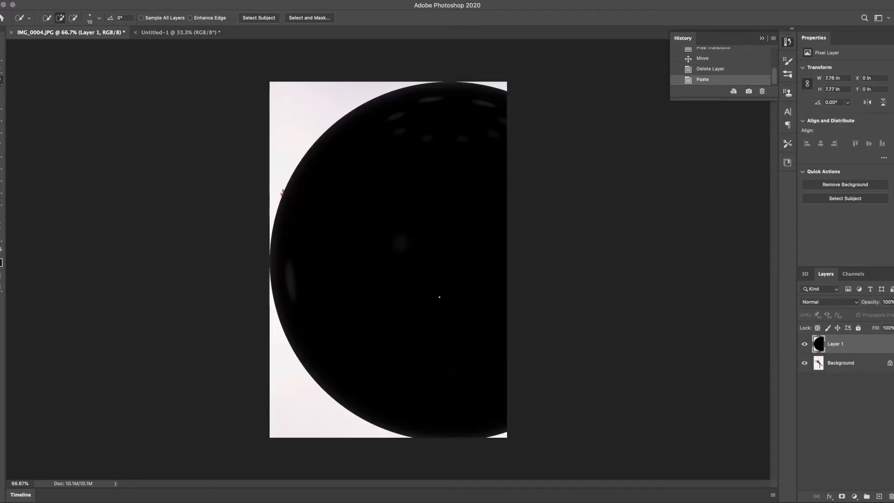
Scale the pasted sphere down to about 2.3 in and place it in the photo's lower-right corner below the raised foot
key("v")
left_click_drag(630, 83, 384, 343)
left_click_drag(351, 381, 507, 386)
key("Return")
left_click(600, 370)
left_click_drag(475, 345, 474, 358)
left_click(591, 315)
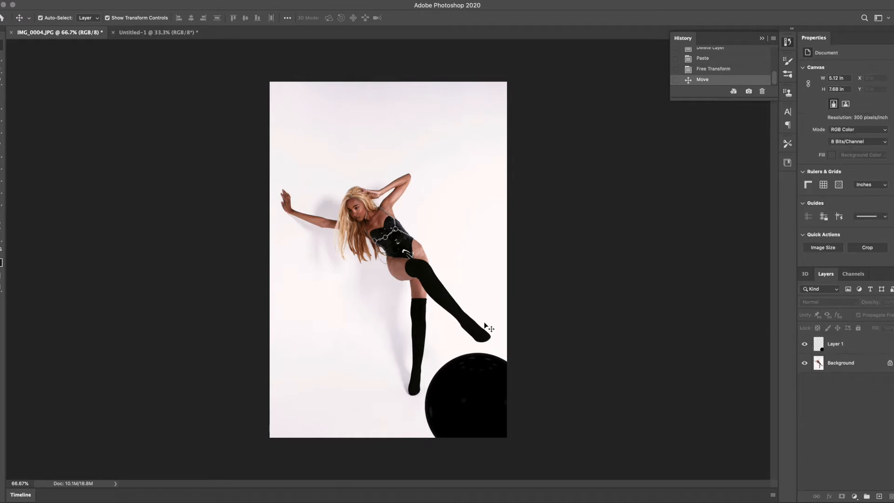
Copy the model from the Background layer onto a new layer with Select Subject, and place the sphere's layer beneath it
left_click(860, 364)
left_click(2, 80)
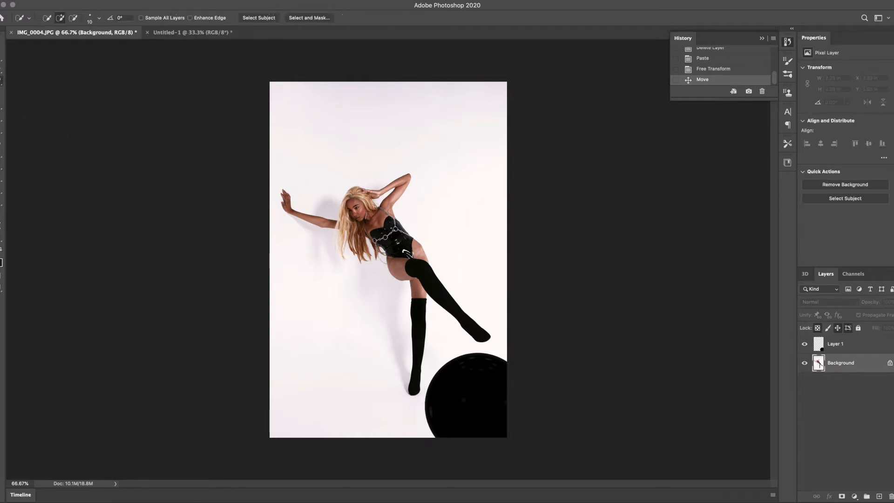
left_click(265, 17)
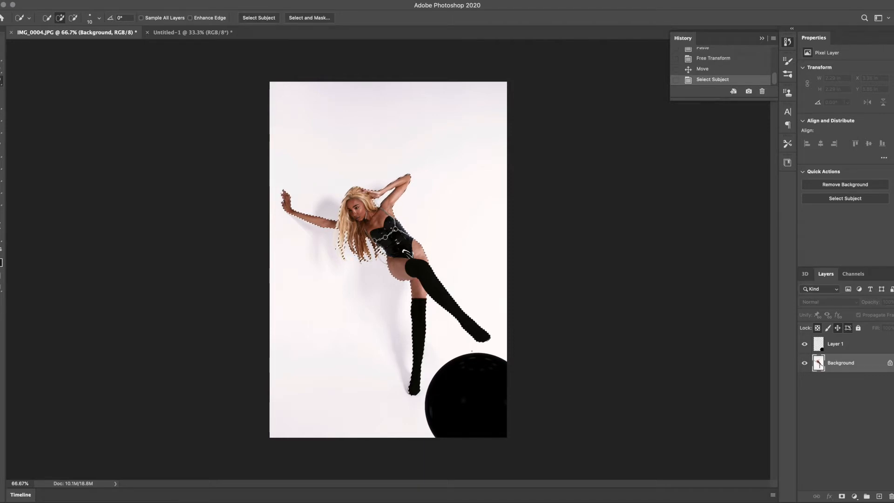
key("ctrl+c")
key("ctrl+v")
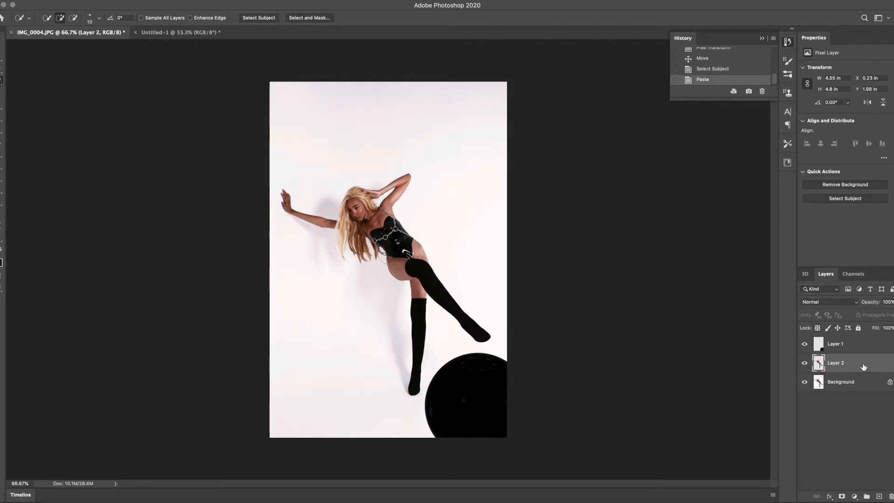
left_click_drag(872, 345, 834, 374)
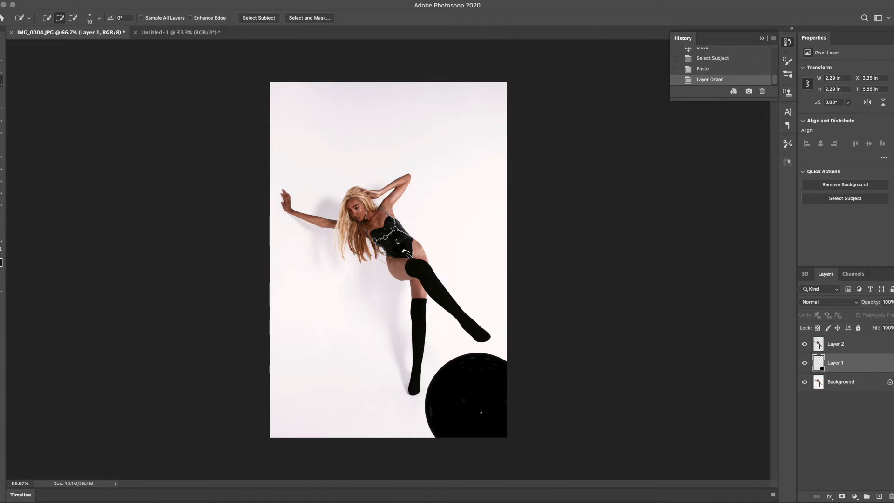
Move the sphere up under the model's raised foot and scale it to about 79% of its size
left_click(2, 51)
left_click_drag(490, 388, 491, 359)
left_click_drag(523, 326, 508, 342)
mouse_move(470, 375)
left_mouse_down()
mouse_move(476, 368)
mouse_move(469, 367)
mouse_move(473, 372)
left_mouse_up()
left_click_drag(429, 431, 440, 420)
left_click_drag(462, 375, 459, 373)
left_click_drag(424, 418, 417, 421)
left_click_drag(477, 389, 477, 374)
left_click_drag(421, 408, 423, 405)
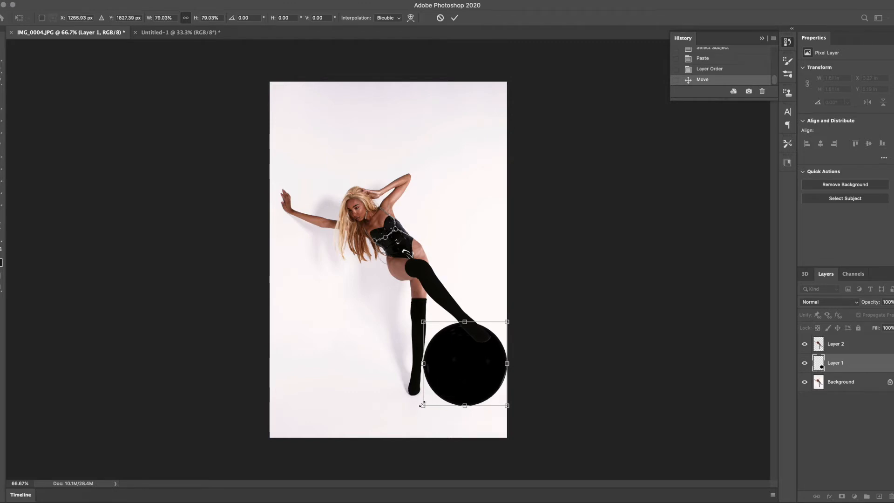
key("Return")
Lower the sphere slightly so the raised foot rests on its upper edge
left_click(601, 366)
left_click_drag(485, 372, 486, 385)
left_click(599, 379)
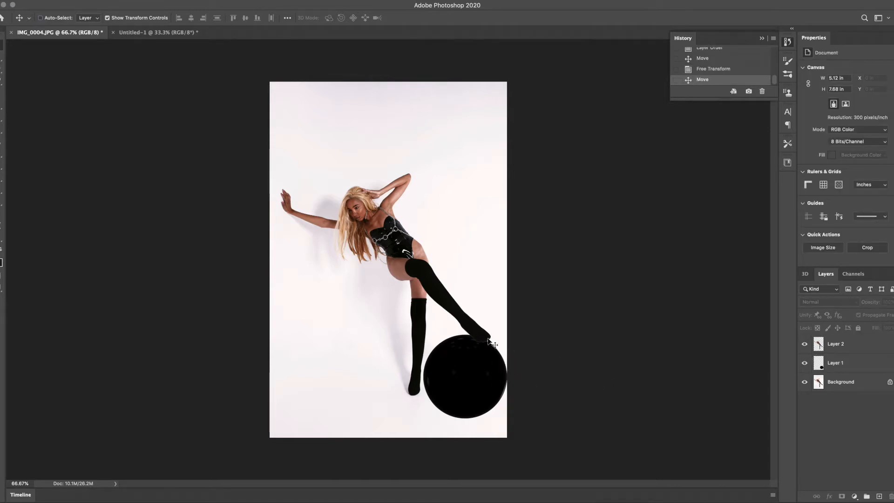
Erase the light fringe along the sole of the raised foot on Layer 2 where it overlaps the sphere
scroll(495, 344, "up", 5)
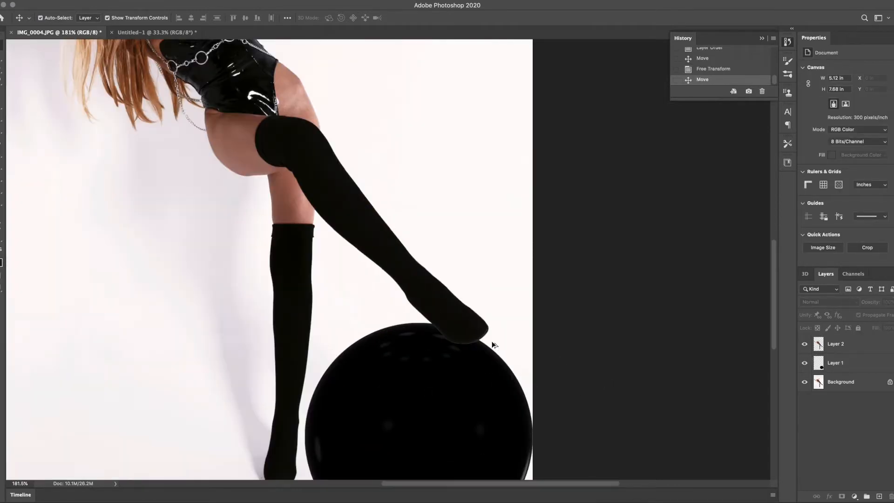
scroll(495, 345, "up", 3)
left_click(860, 351)
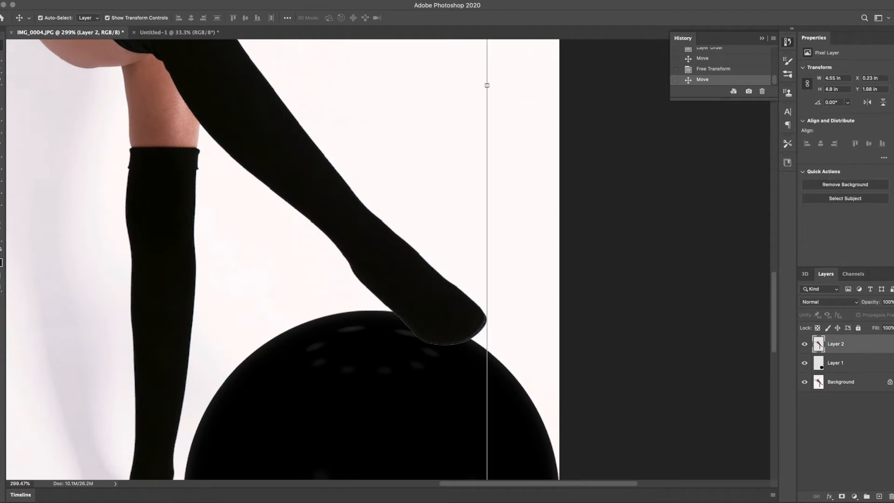
key("e")
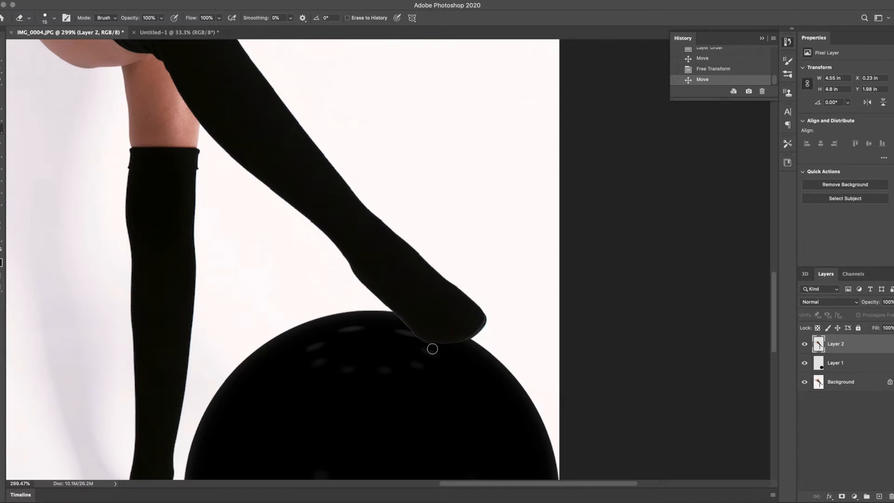
left_click_drag(421, 345, 409, 343)
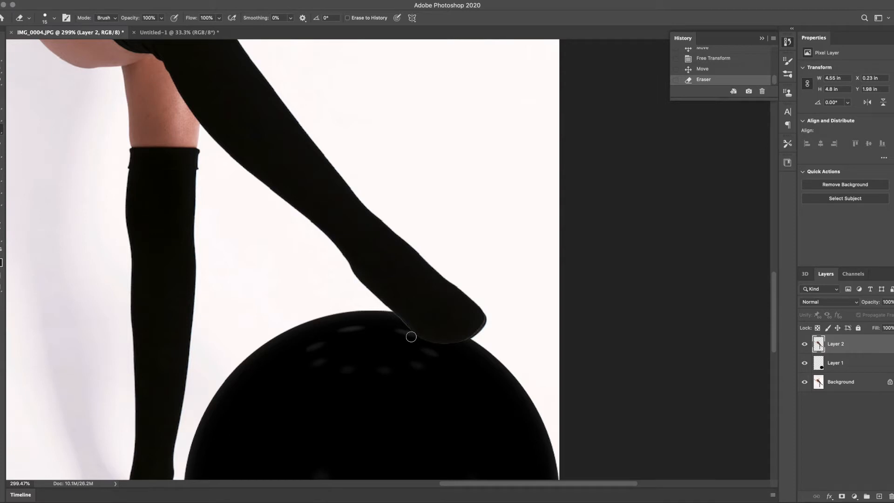
left_click(387, 315)
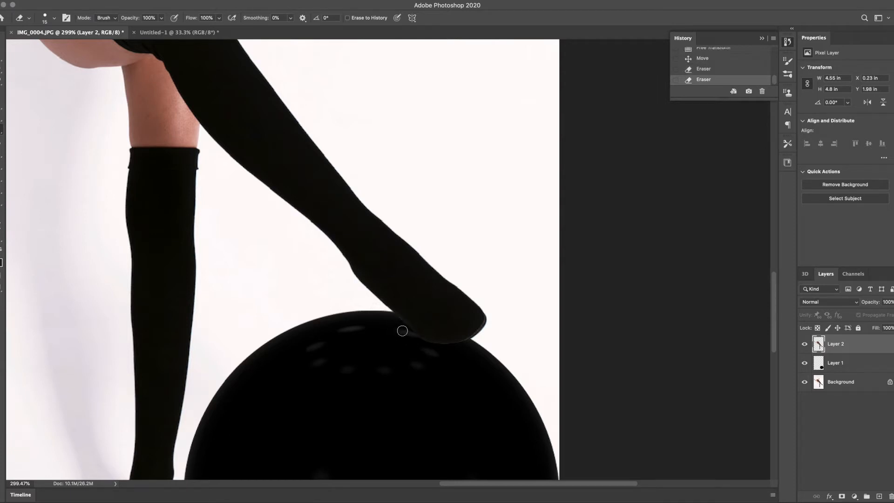
left_click(381, 314)
left_click(405, 334)
Shift the sphere slightly up and to the right so it stays under the foot and runs past the photo's edge
scroll(476, 369, "down", 8)
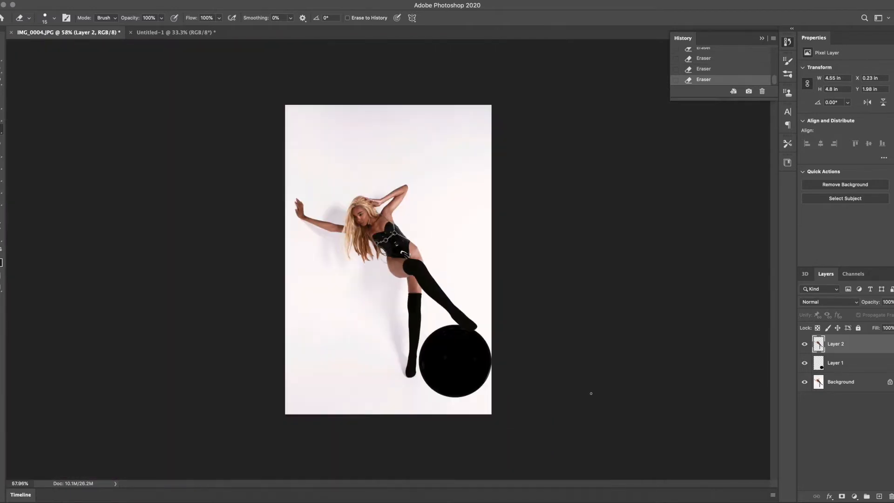
left_click(1, 47)
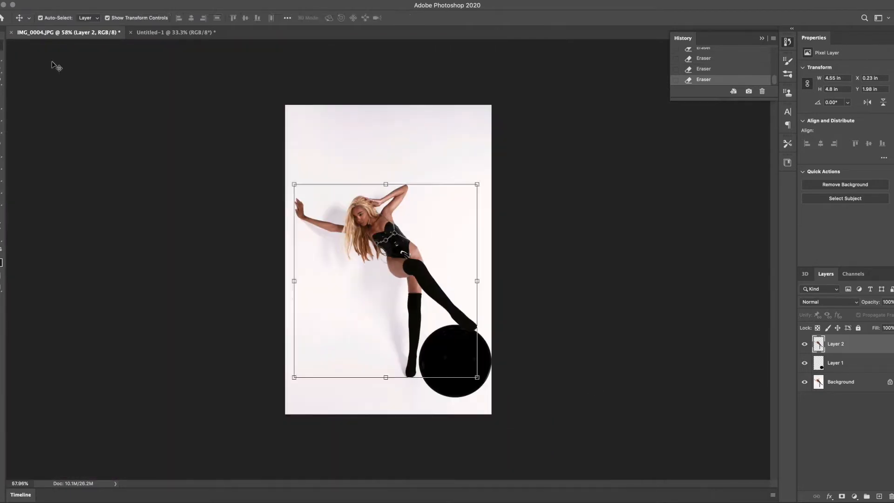
left_click(461, 395)
mouse_move(467, 375)
left_mouse_down()
mouse_move(477, 345)
mouse_move(482, 373)
mouse_move(497, 373)
mouse_move(467, 368)
mouse_move(480, 369)
left_mouse_up()
left_click(585, 363)
left_click(555, 353)
left_click(537, 323)
Erase the remaining light fringe around the toe of the raised foot on Layer 2 where it meets the sphere
scroll(459, 300, "up", 5)
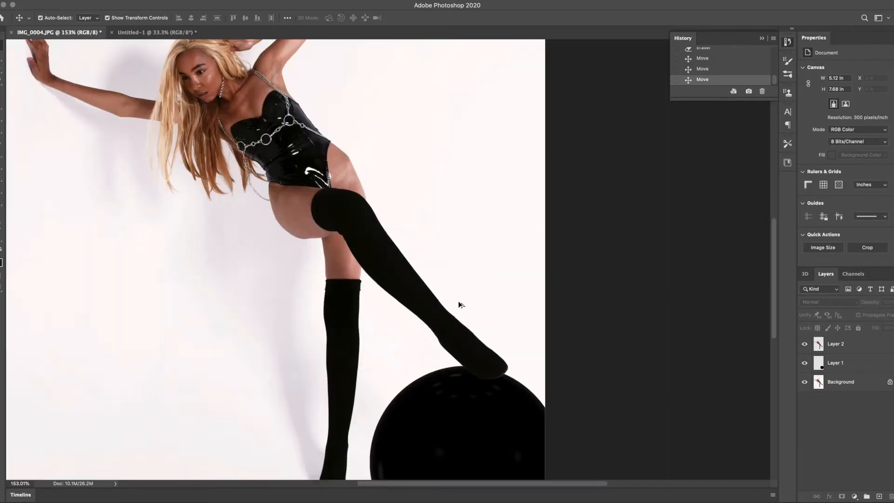
left_click(855, 346)
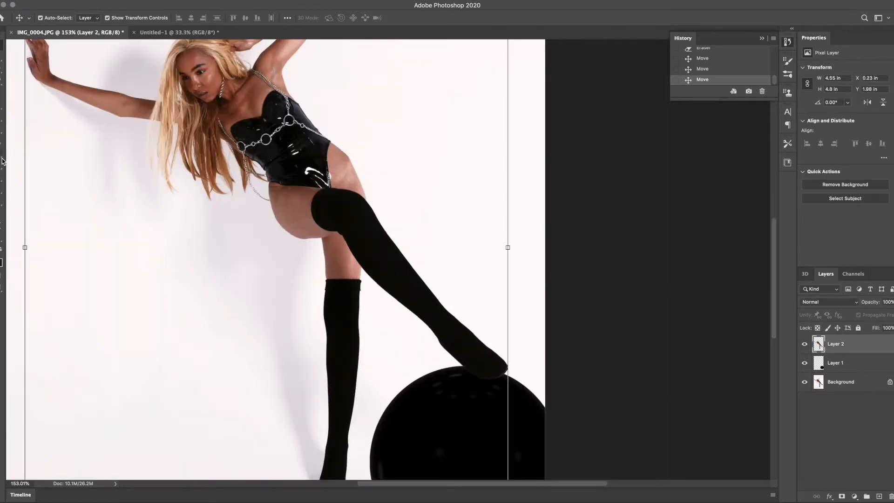
key("e")
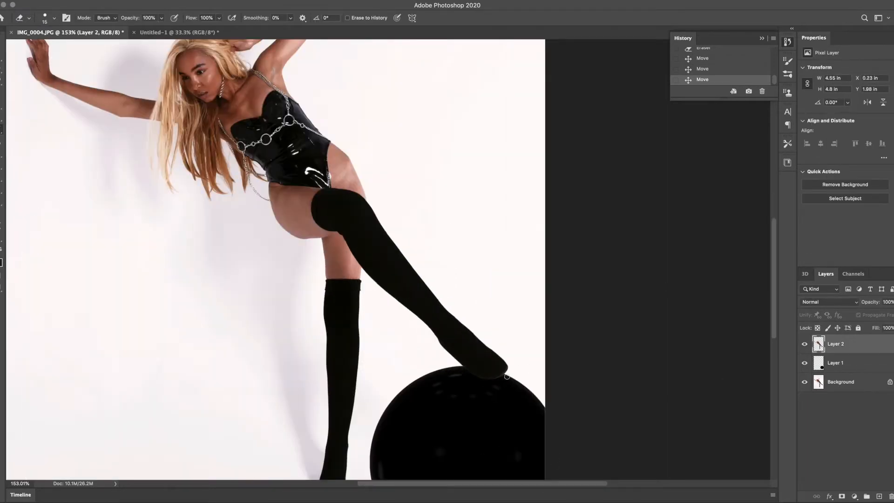
left_click_drag(493, 381, 509, 399)
key("super+z")
scroll(517, 400, "up", 5)
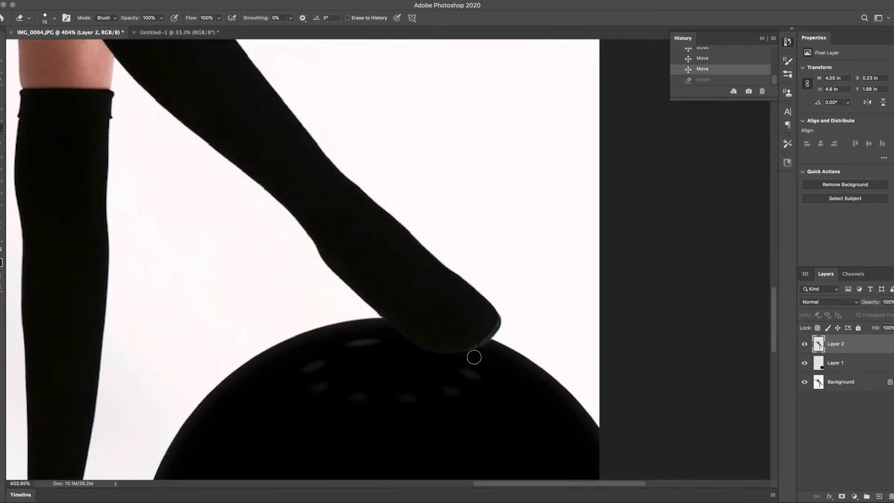
mouse_move(492, 346)
left_mouse_down()
mouse_move(525, 349)
mouse_move(482, 364)
mouse_move(435, 362)
left_mouse_up()
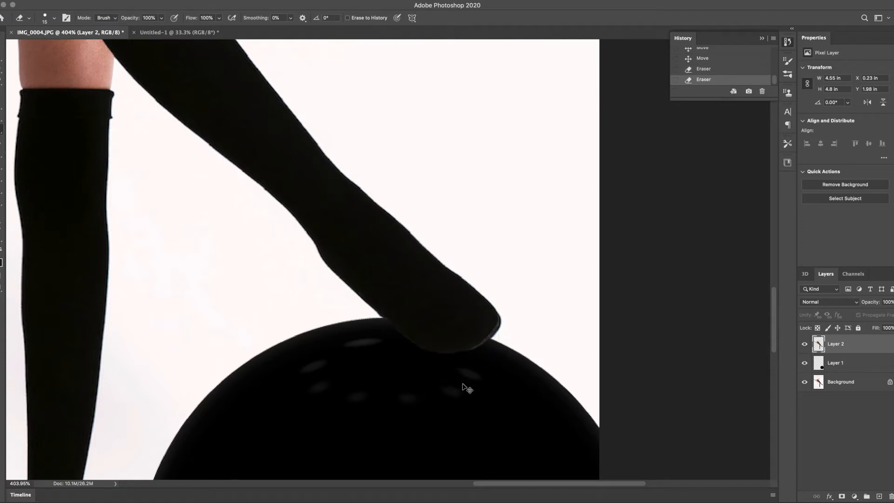
Redo the eraser strokes along the sole of the raised foot where it touches the sphere
key("ctrl+z")
key("super+z")
mouse_move(437, 370)
left_mouse_down()
mouse_move(429, 359)
mouse_move(485, 365)
left_mouse_up()
key("super+z")
mouse_move(446, 359)
left_mouse_down()
mouse_move(480, 359)
mouse_move(380, 354)
left_mouse_up()
key("super+z")
scroll(460, 406, "down", 10)
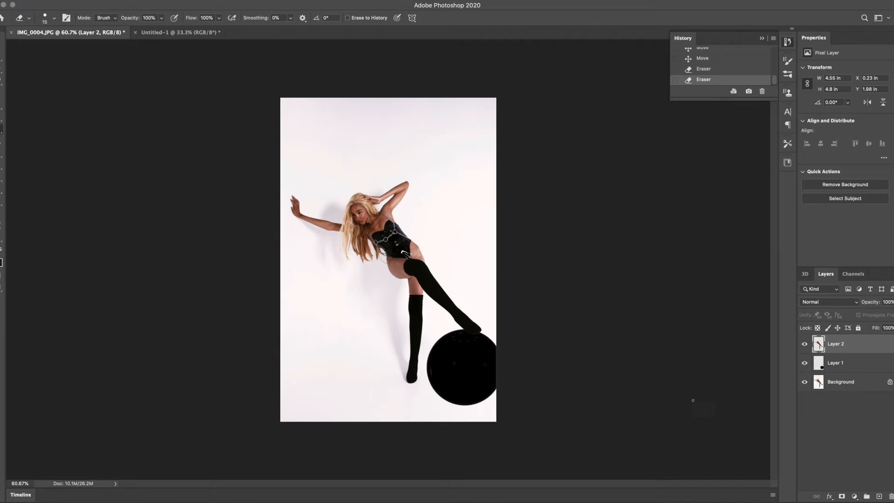
left_click(865, 367)
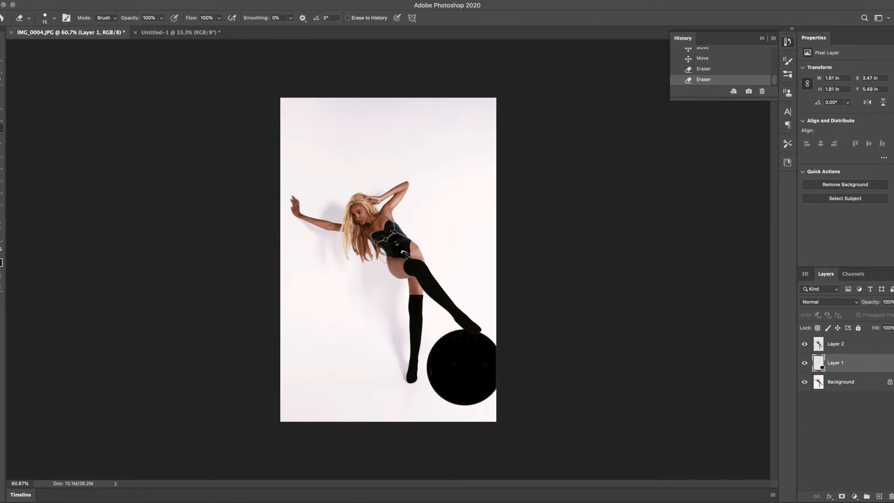
left_click(177, 32)
left_click(70, 33)
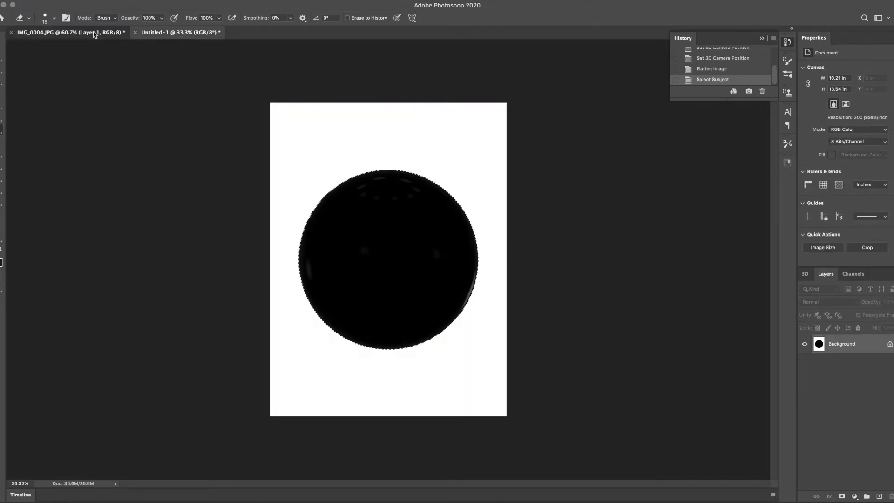
left_click(861, 353)
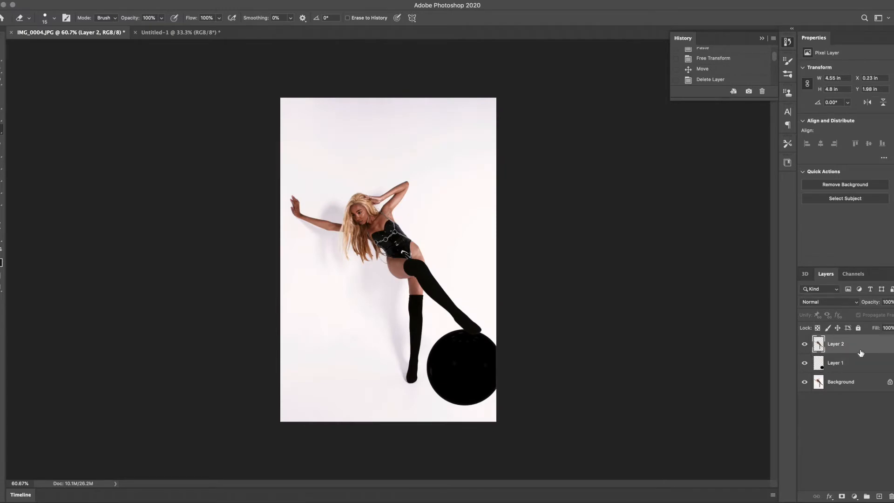
key("super+v")
key("super+z")
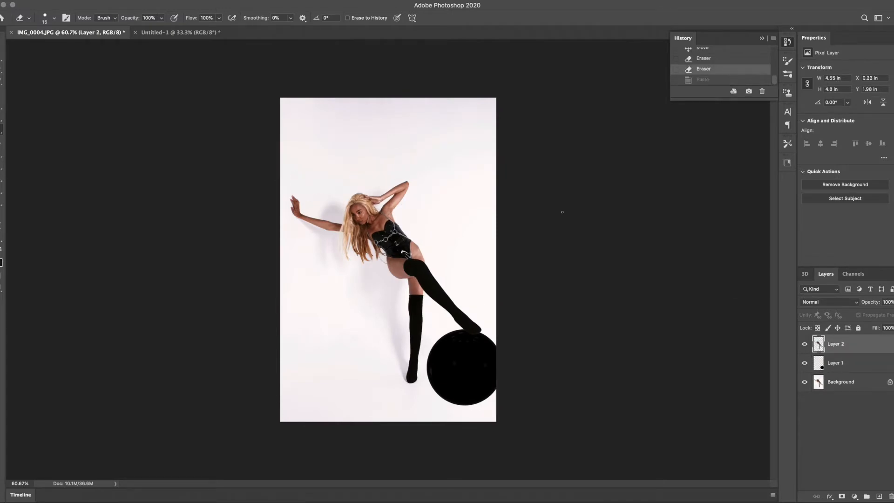
Copy the selected sphere from Untitled-1 into IMG_0004.JPG and scale it to about 56% of its size
left_click(188, 33)
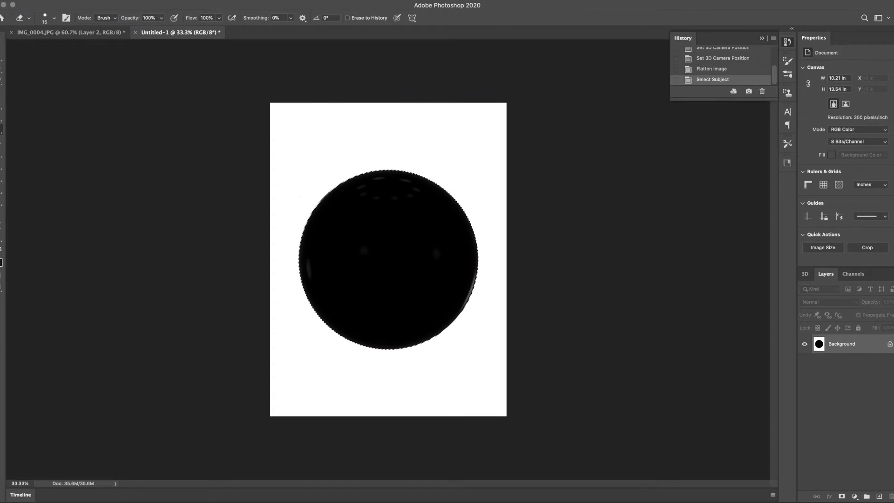
key("v")
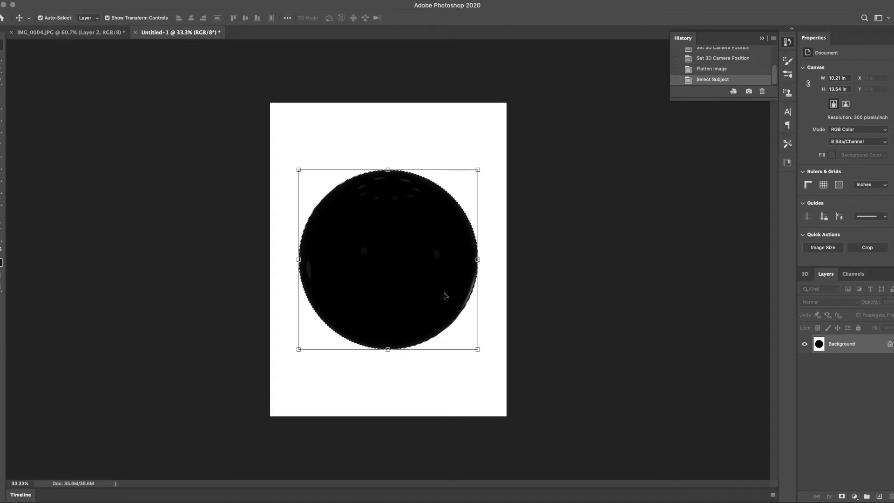
left_click_drag(446, 296, 249, 103)
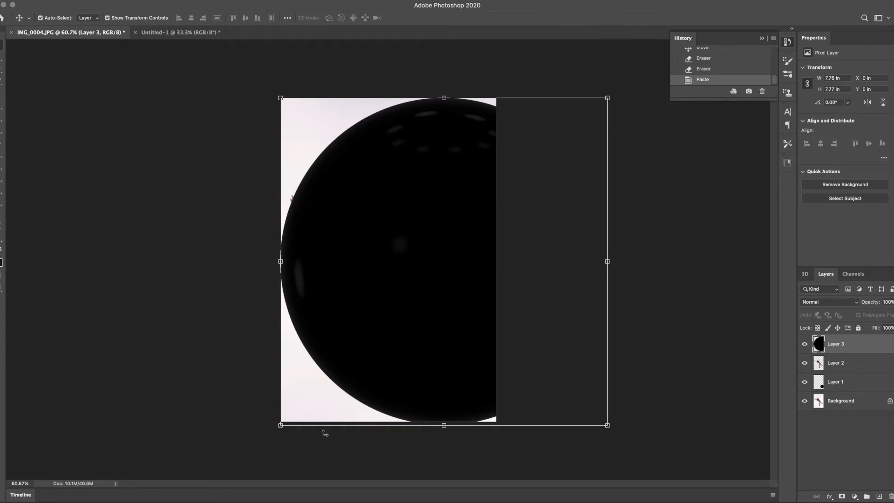
left_click_drag(280, 426, 424, 283)
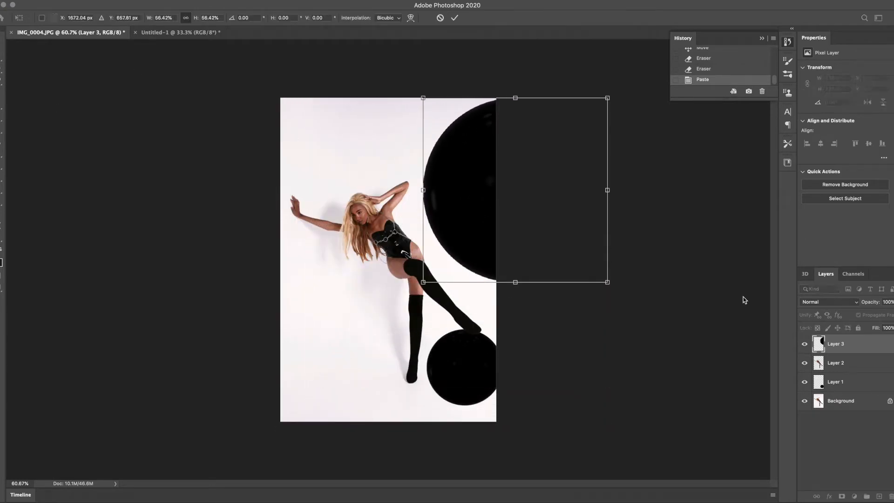
Move the new sphere's layer beneath Layer 2 and scale the sphere to about 81% in the photo's upper-right corner
left_click_drag(876, 351, 874, 372)
left_click_drag(476, 225, 420, 189)
key("ctrl+t")
left_click_drag(352, 234, 385, 199)
left_click_drag(435, 165, 472, 186)
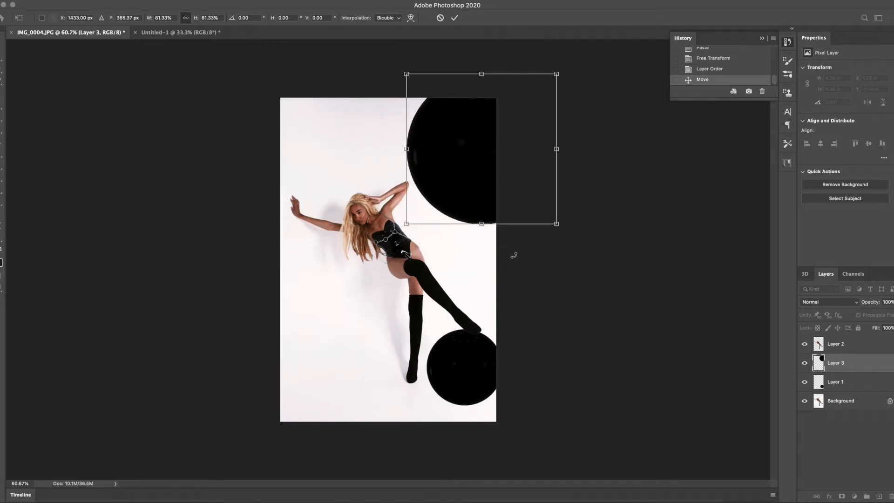
Move the sphere to the lower-left part of the photo so it runs past the left edge
left_click_drag(480, 153, 284, 347)
left_click_drag(372, 441, 414, 322)
left_click_drag(333, 333, 332, 348)
key("Return")
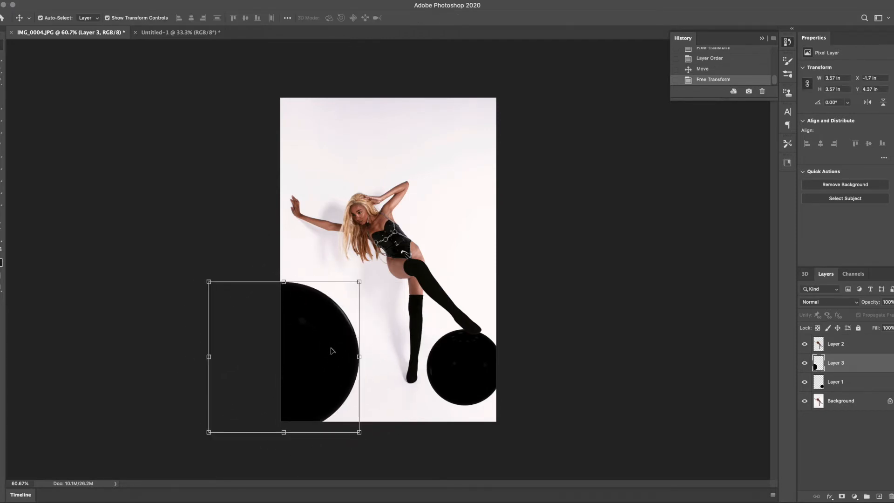
Scale the lower-left sphere to about 75% and place it fully inside the photo beside the standing leg
left_click_drag(327, 355, 393, 312)
left_click_drag(402, 261, 365, 297)
left_click_drag(342, 363, 370, 348)
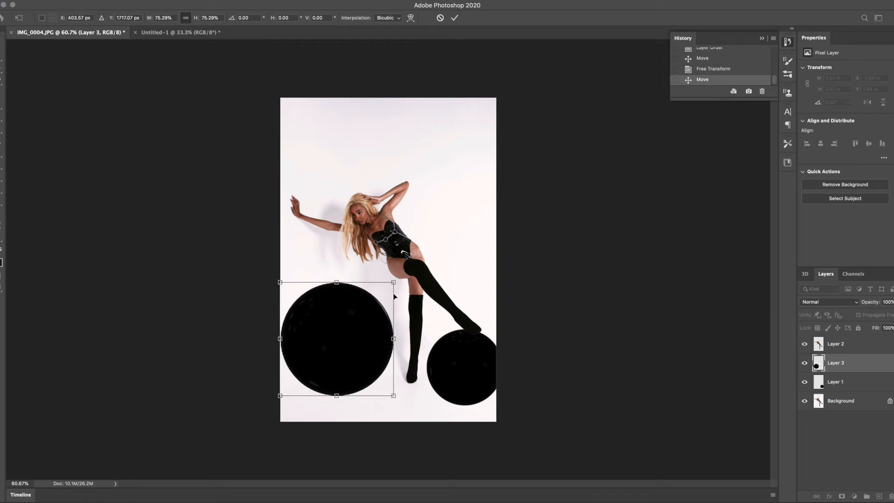
left_click_drag(359, 343, 365, 333)
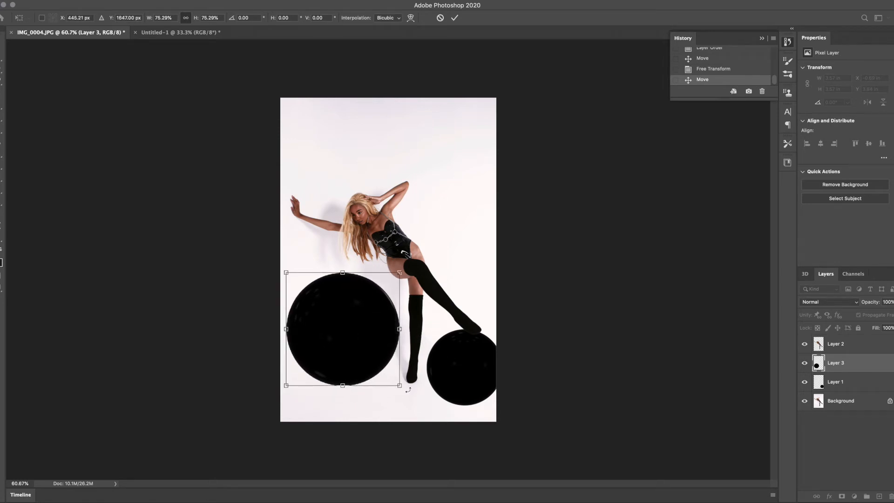
Rotate the lower-left sphere by about -80° so its highlights differ from the other sphere, and deselect it
left_click_drag(409, 393, 359, 318)
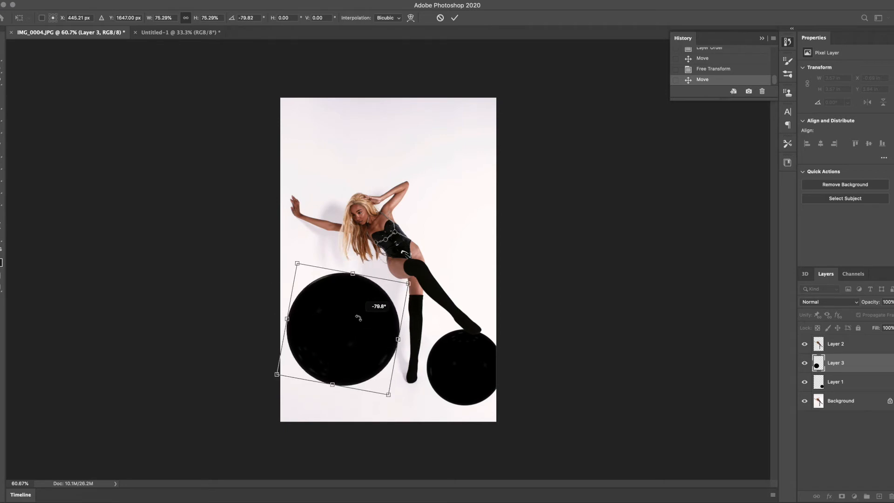
key("Return")
left_click(646, 384)
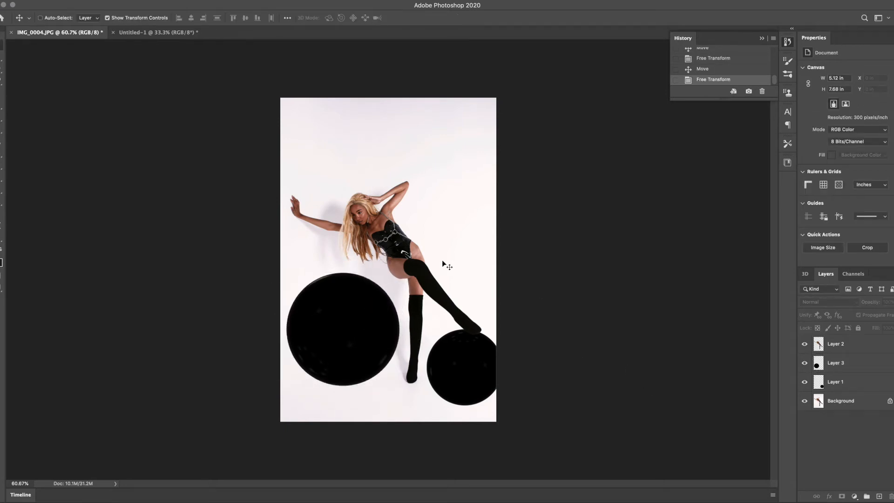
scroll(445, 267, "up", 3)
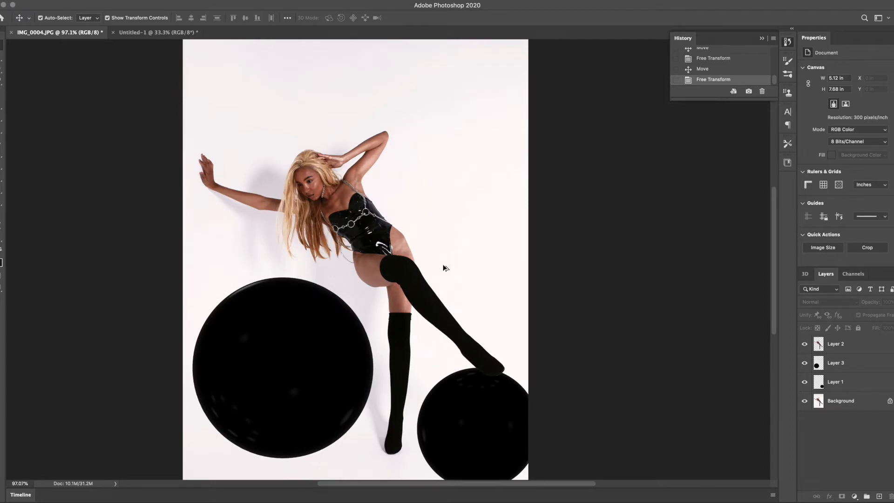
scroll(445, 268, "down", 3)
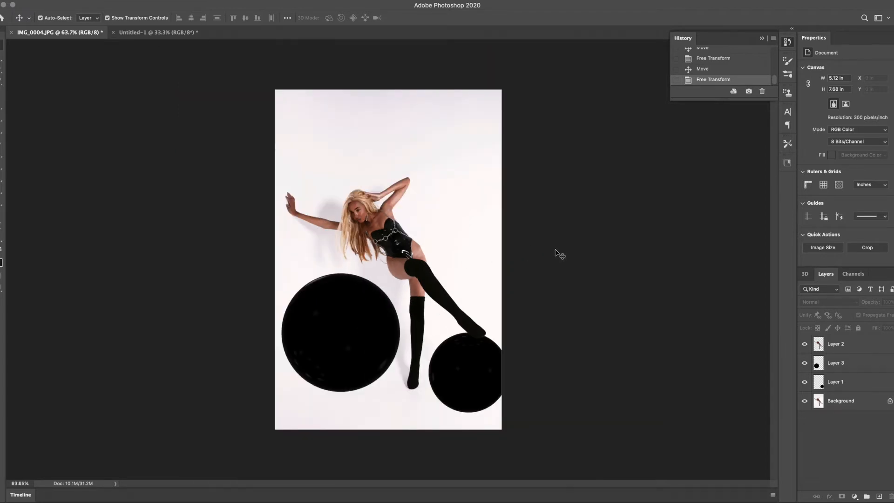
In Untitled-1, undo the subject selection and the flattening, and orbit the 3D camera so the sphere shows different highlights
left_click(154, 33)
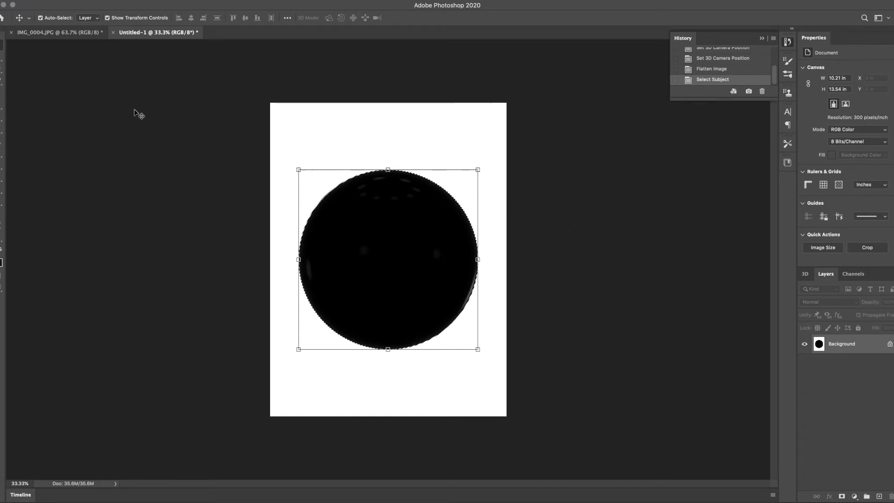
key("super+z")
key("super+z")
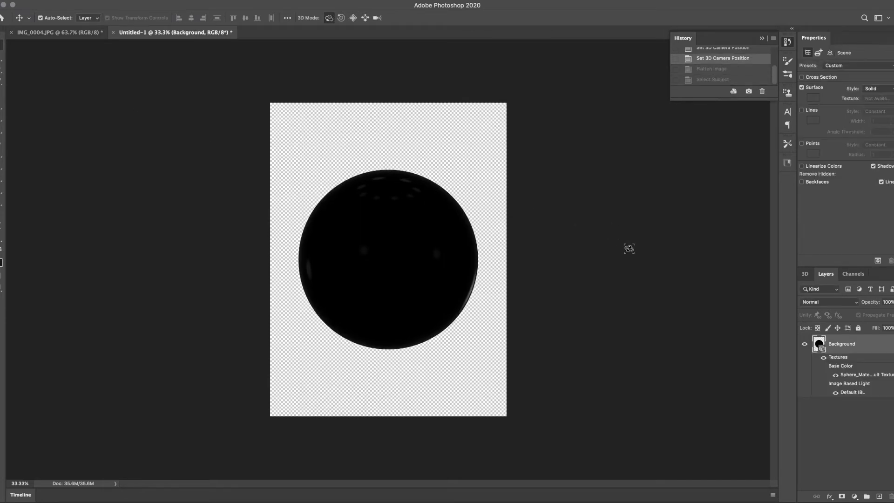
left_click_drag(378, 194, 720, 399)
left_click_drag(443, 292, 788, 372)
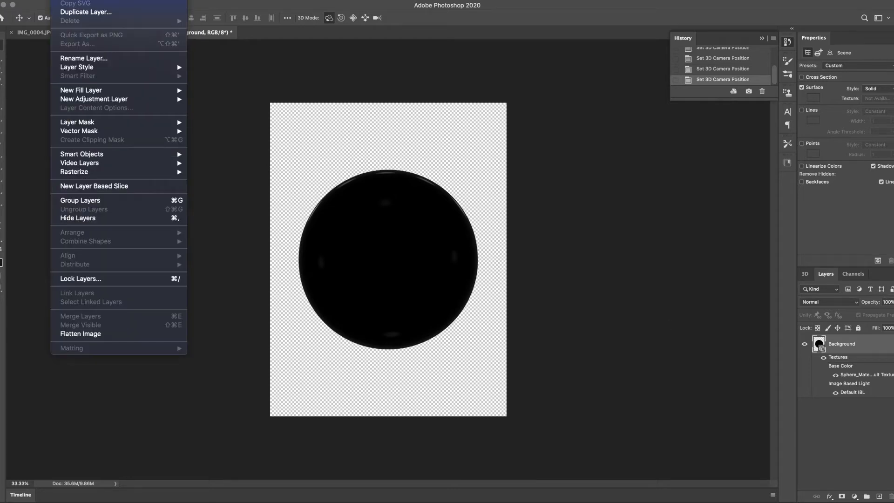
Flatten the re-oriented 3D sphere and select it as the subject
left_click(119, 333)
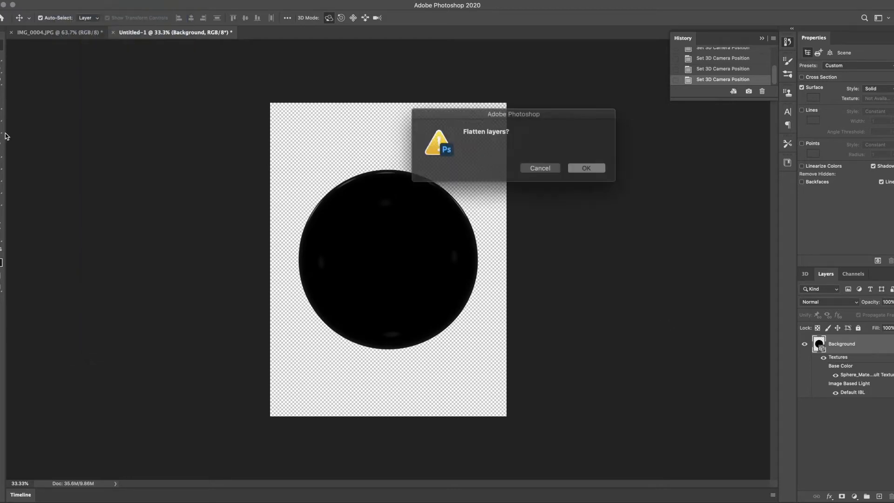
left_click(588, 167)
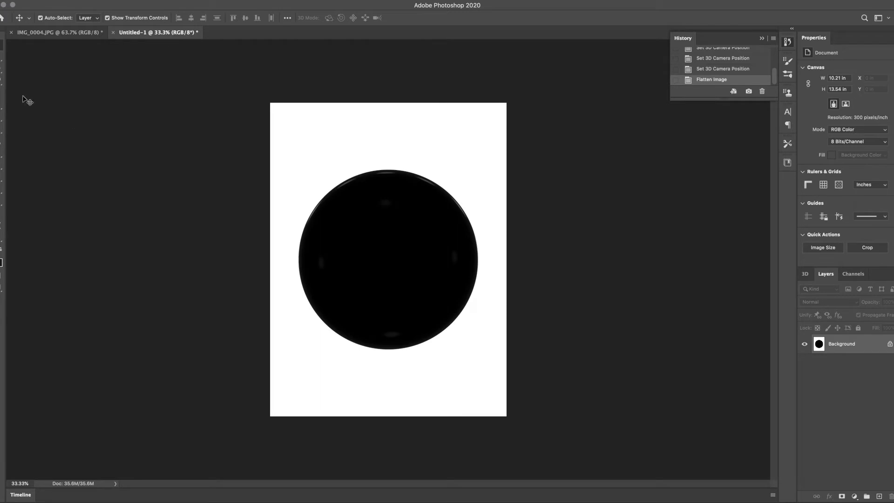
left_click(3, 85)
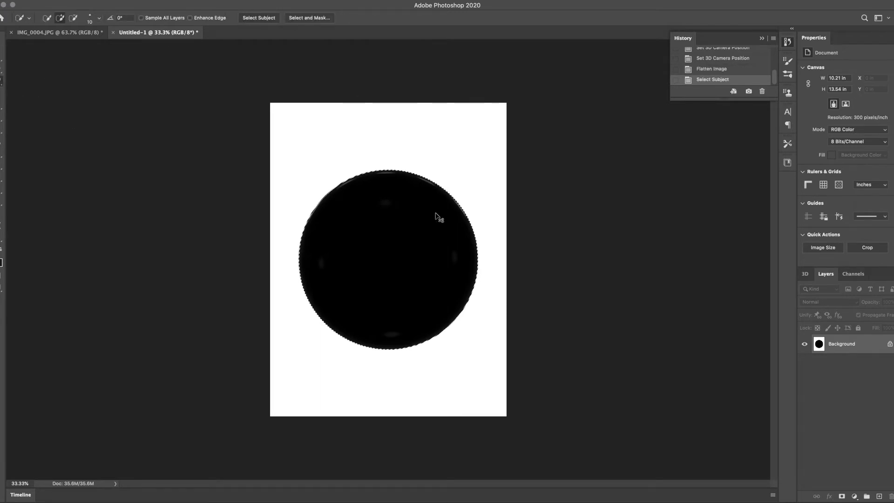
Paste the re-oriented sphere into IMG_0004.JPG and scale it to about 4.6 in wide
left_click(82, 37)
key("super+v")
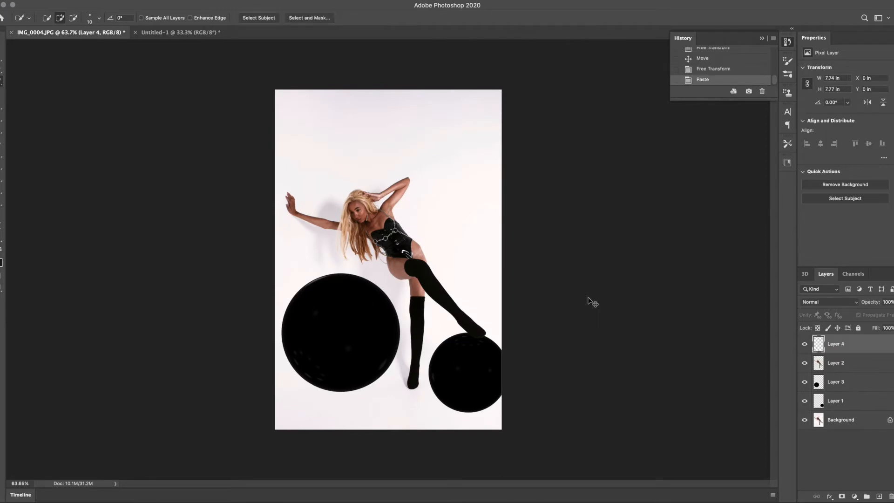
key("v")
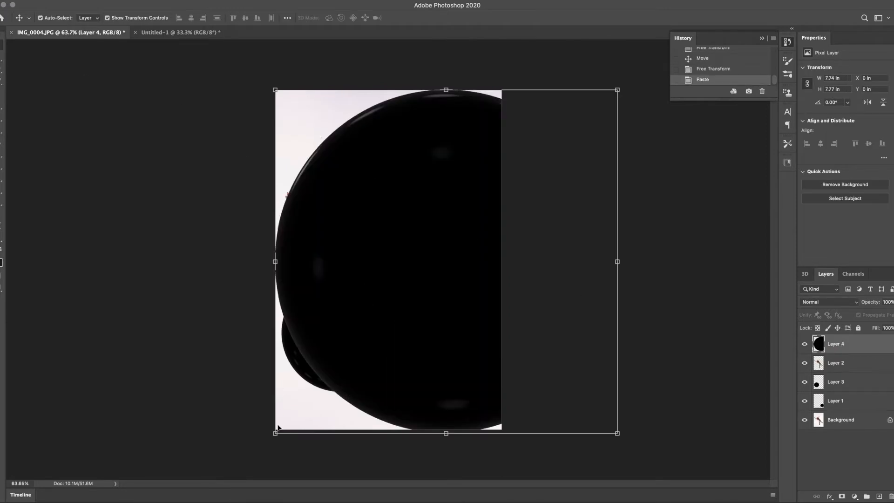
left_click_drag(275, 433, 415, 293)
Move the third sphere's layer beneath Layer 2 and scale the sphere to about 2.6 in wide behind the model's raised elbow
left_click_drag(861, 350, 860, 370)
left_click_drag(457, 189, 435, 132)
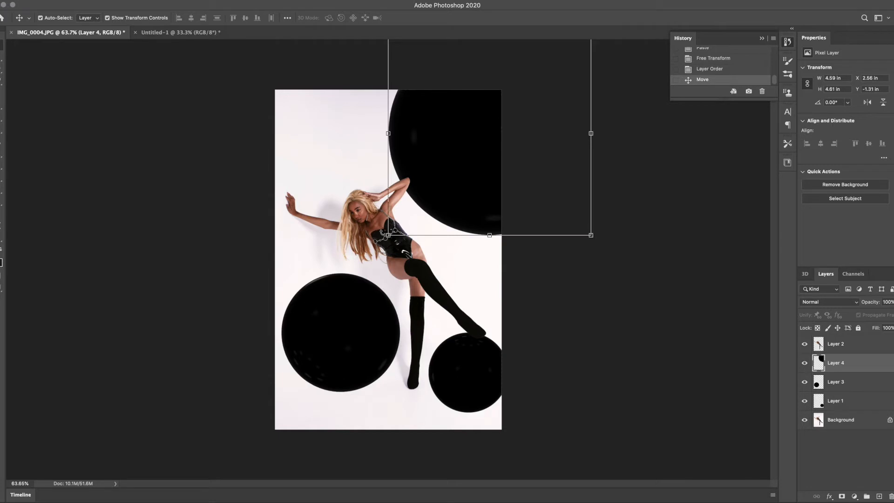
left_click_drag(387, 236, 403, 190)
left_click_drag(477, 194, 465, 172)
key("Return")
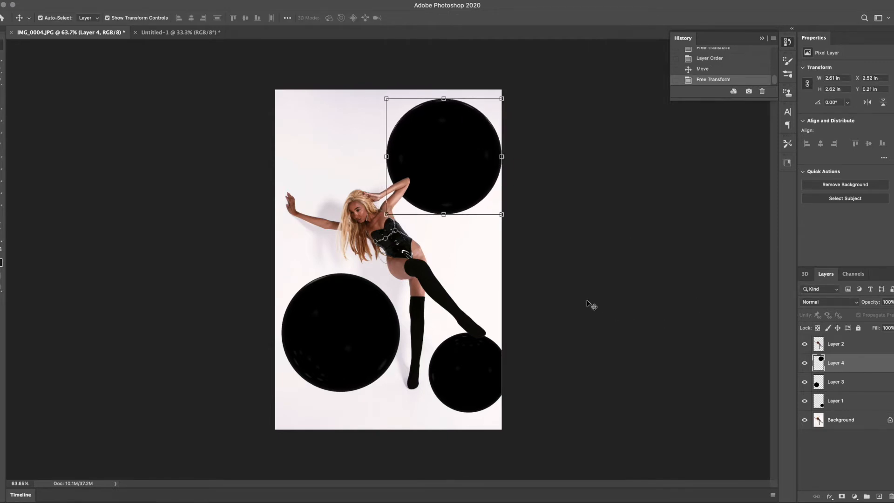
Nudge the upper-right sphere slightly to the right so it just reaches past the photo's edge, and deselect it
left_click(586, 303)
left_click_drag(486, 157, 488, 155)
left_click(586, 176)
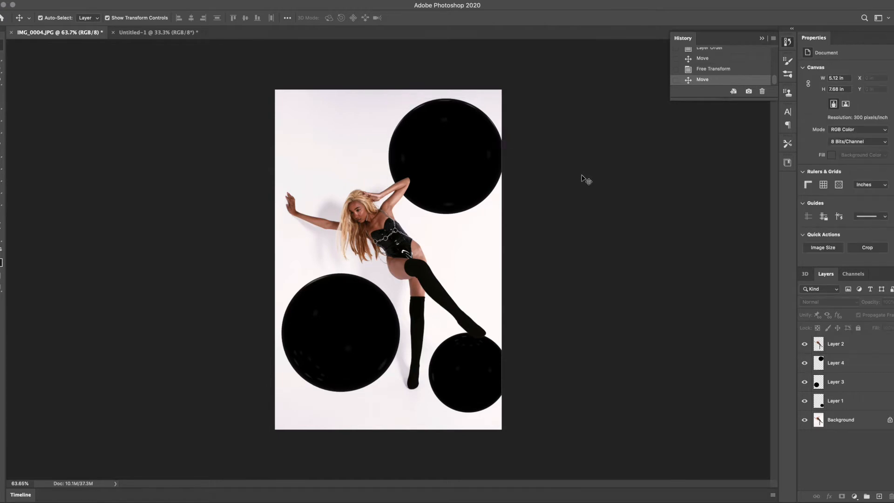
scroll(438, 152, "up", 5)
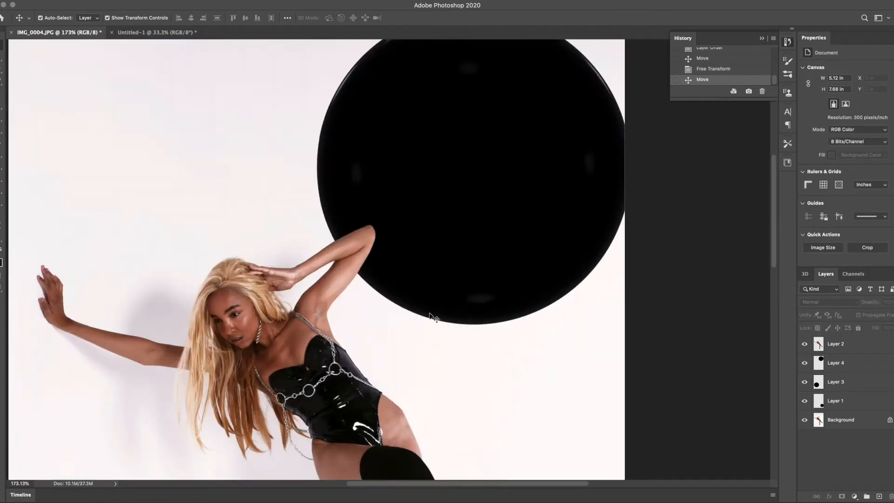
scroll(433, 318, "down", 4)
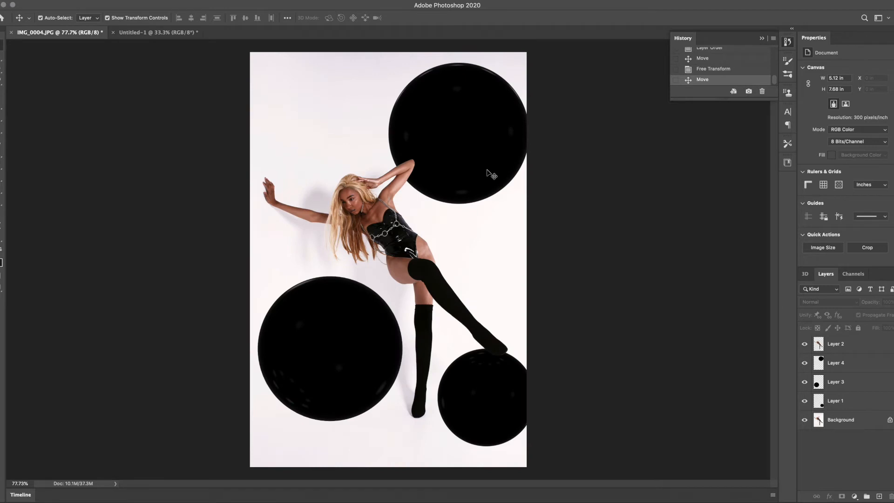
Try the Layer 4 sphere behind the model's outstretched arm and at the photo's top edge above her head
left_click_drag(460, 146, 461, 143)
left_click(642, 176)
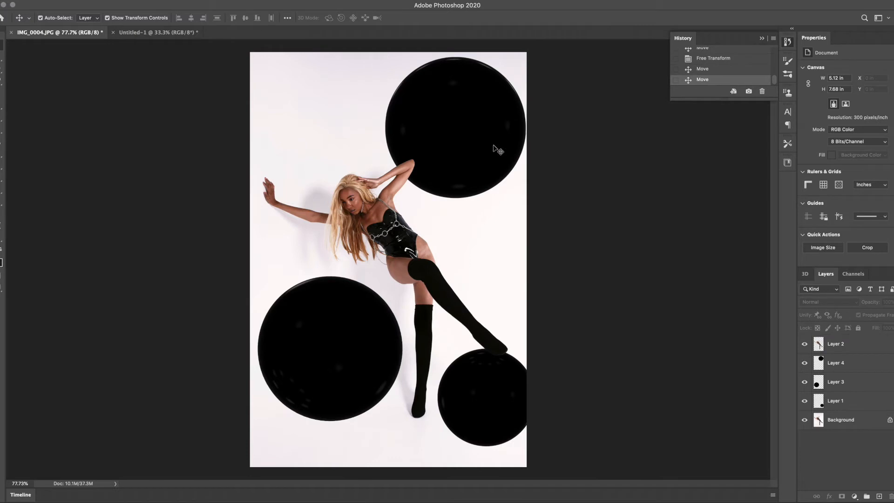
left_click_drag(496, 153, 364, 268)
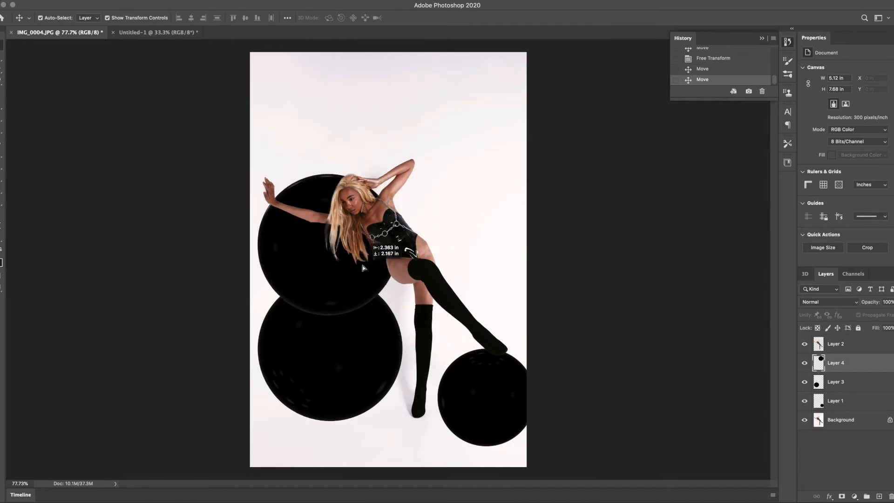
left_click_drag(364, 268, 373, 199)
scroll(539, 228, "down", 5)
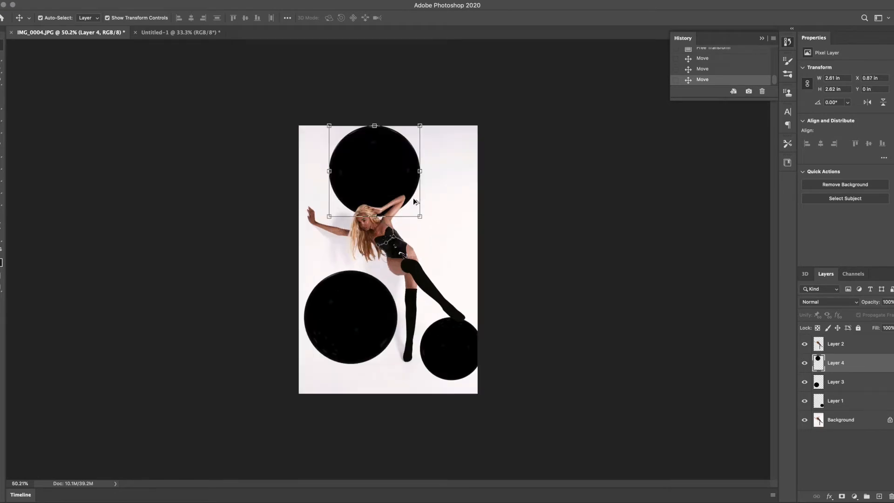
left_click(533, 223)
Move the Layer 4 sphere back to the photo's upper-right area, just inside the edges and behind the raised elbow
scroll(432, 194, "up", 5)
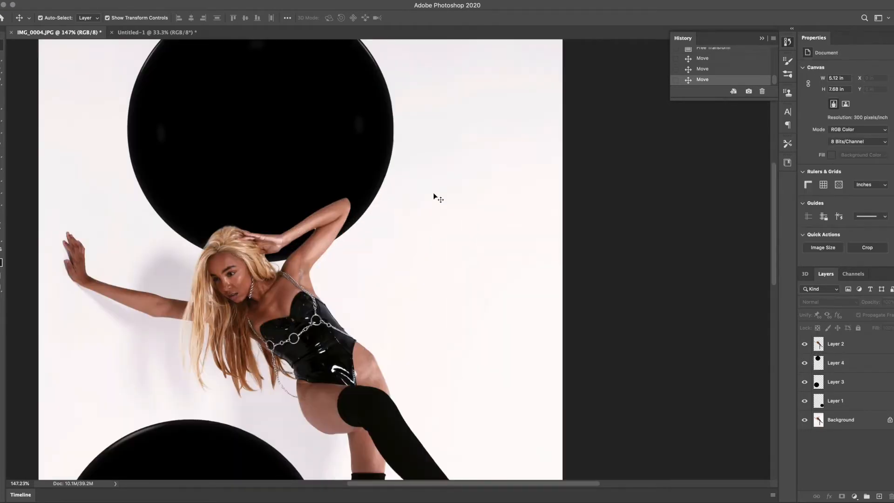
scroll(433, 195, "down", 2)
left_click_drag(351, 154, 439, 159)
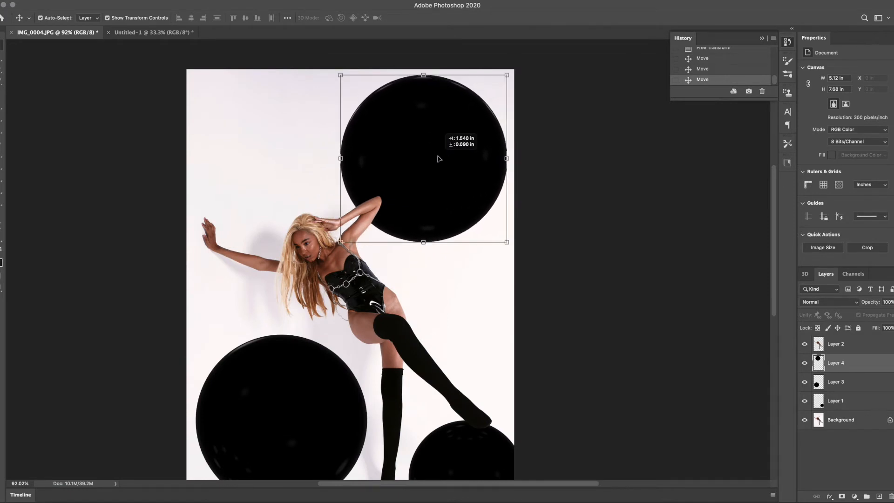
left_click(562, 263)
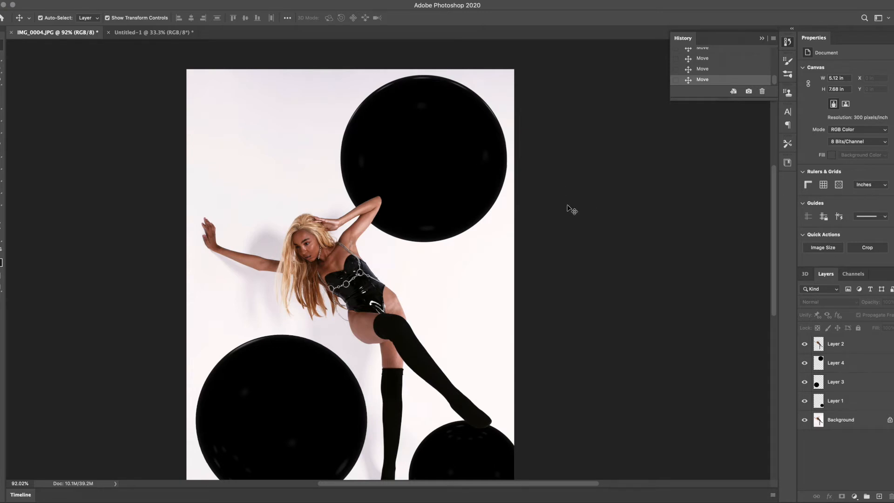
Examine how the model's raised elbow overlaps the upper-right sphere, and check the overall composition
scroll(568, 206, "down", 5)
scroll(344, 191, "up", 6)
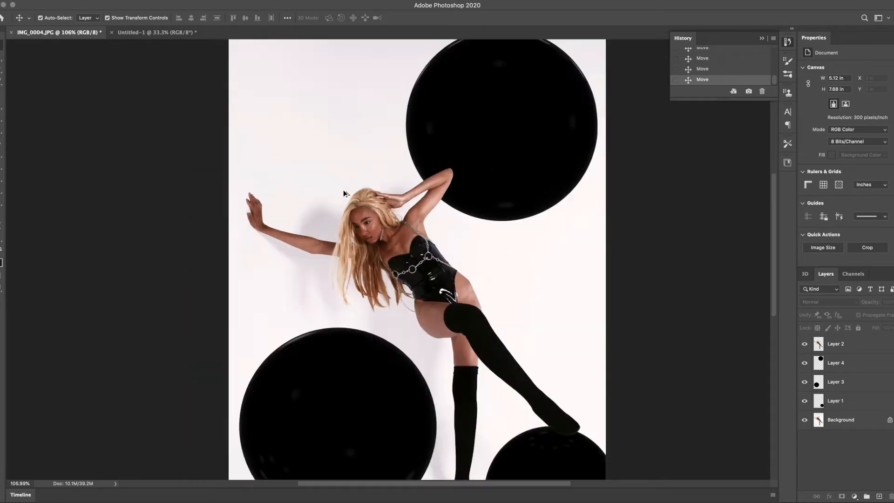
scroll(344, 191, "up", 3)
scroll(568, 198, "up", 5)
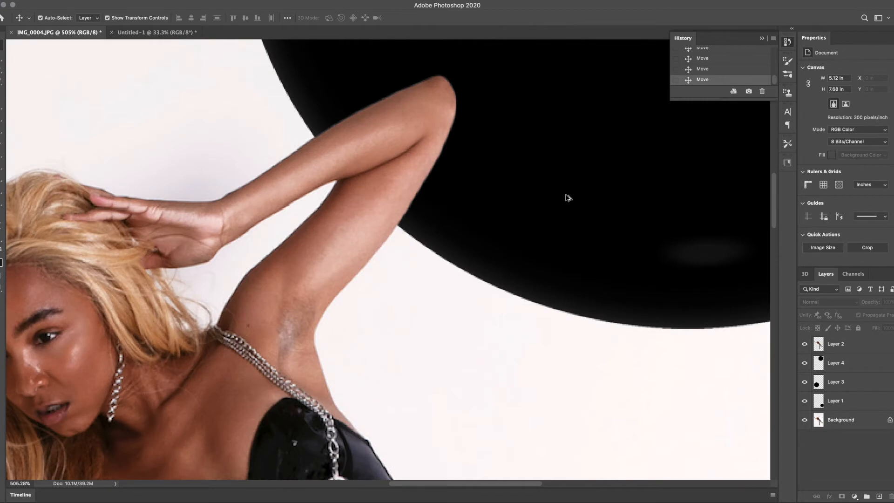
scroll(569, 199, "down", 8)
scroll(568, 198, "down", 2)
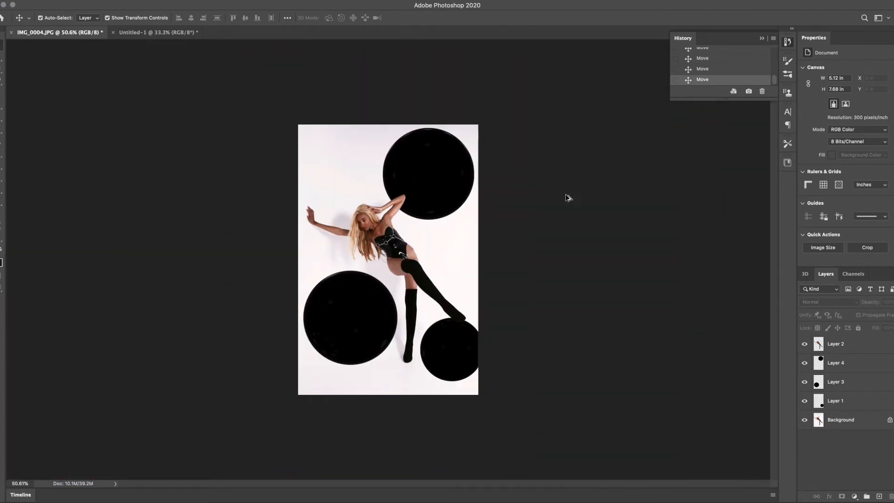
left_click(462, 355)
left_click(576, 335)
Duplicate Layer 4, move the copy above the model's outstretched hand and scale it to about 61%
left_click_drag(872, 371, 879, 496)
left_click_drag(432, 188, 334, 172)
left_click_drag(376, 205, 340, 197)
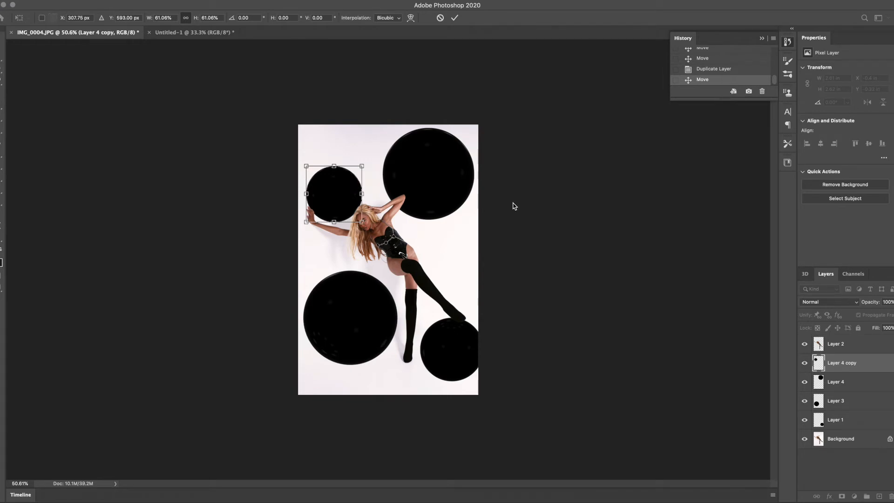
left_click(515, 207)
left_click(514, 206)
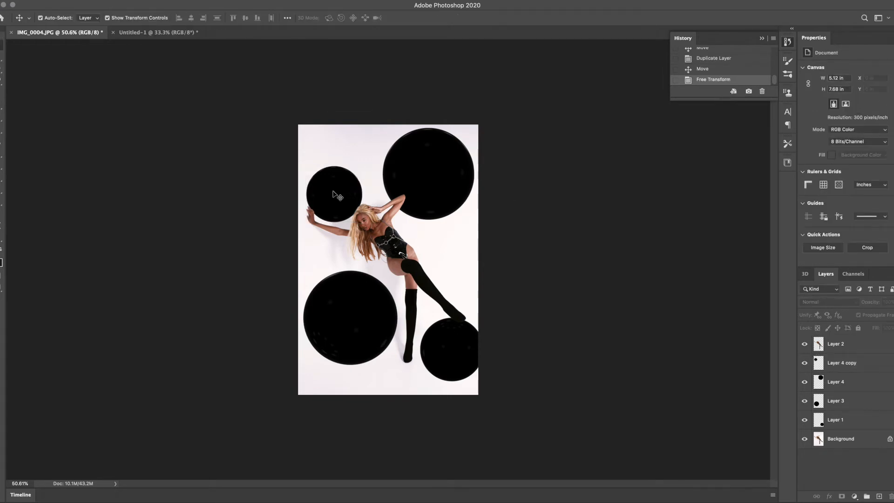
Try the sphere copy beside the raised thigh at about 0.74 in wide, and undo those changes
left_click_drag(335, 193, 465, 264)
left_click_drag(495, 232, 442, 283)
key("Return")
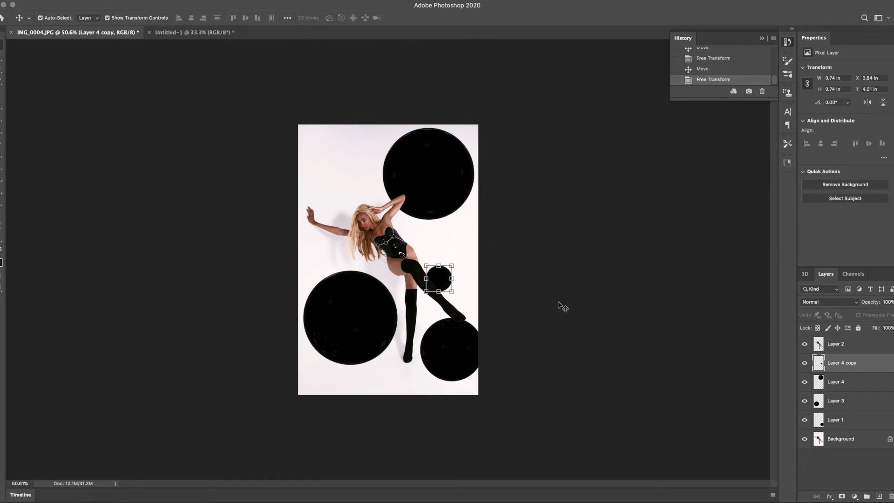
left_click(563, 307)
left_click_drag(446, 276, 451, 246)
key("super+z")
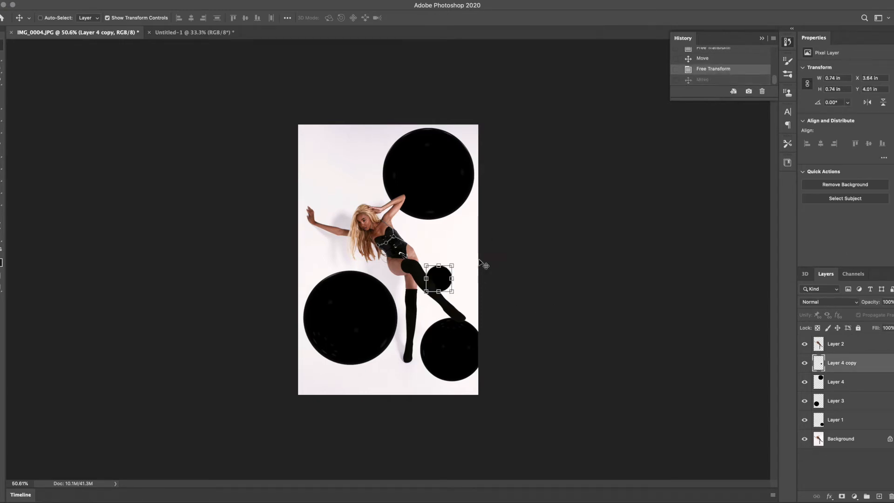
key("super+z")
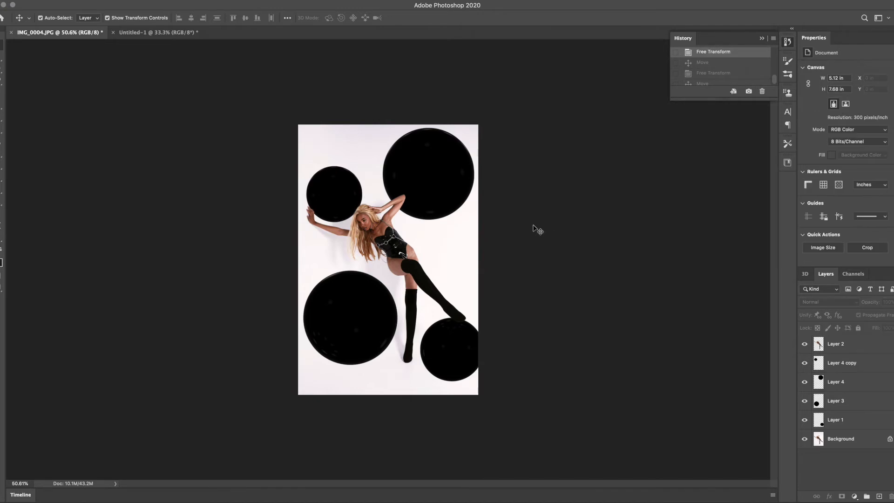
Enlarge the sphere copy to about 2.75 in wide and place it at the photo's right edge behind the model's hip
left_click_drag(308, 167, 484, 233)
key("Return")
left_click(601, 256)
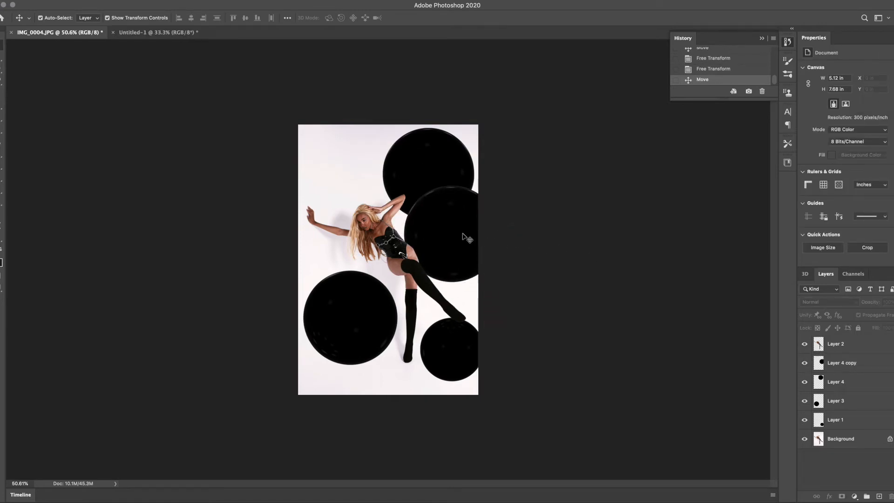
Rotate the right-edge sphere copy counter-clockwise by about 4° and then 13°, and scale it to about 2.84 in wide
left_click(468, 195)
left_click_drag(516, 189, 495, 197)
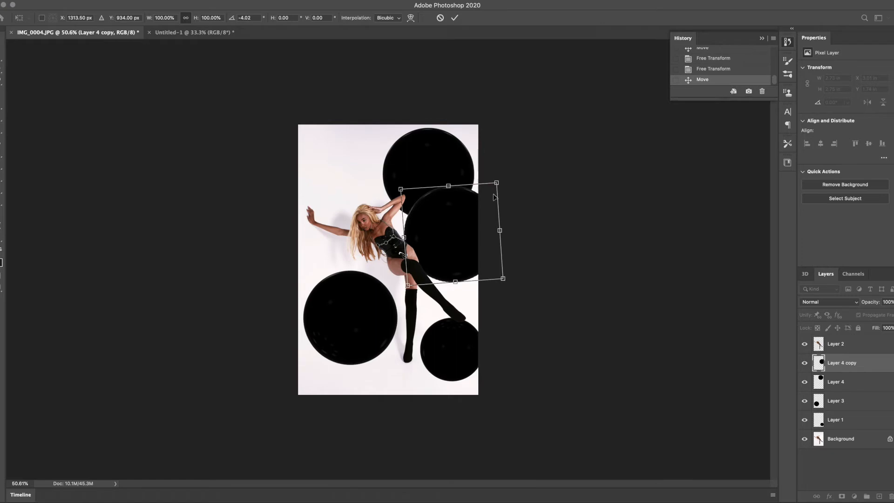
key("Return")
left_click(594, 254)
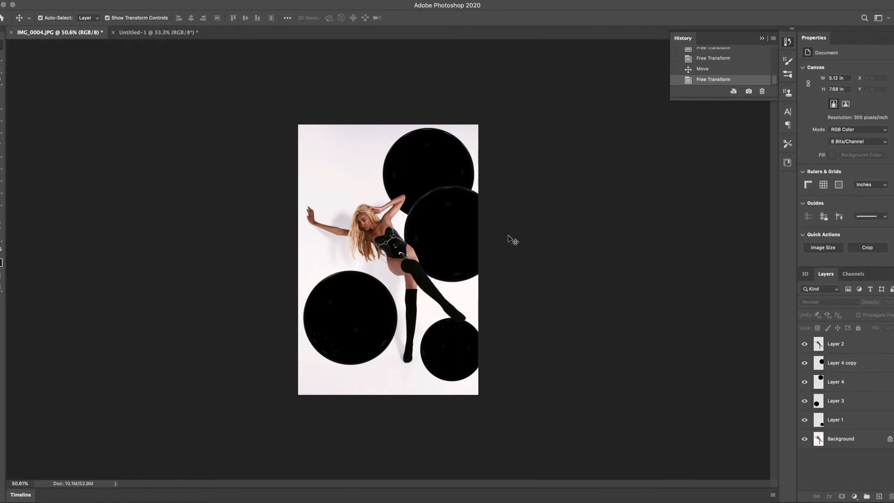
left_click(455, 247)
left_click_drag(507, 286, 520, 273)
left_click_drag(416, 299, 423, 285)
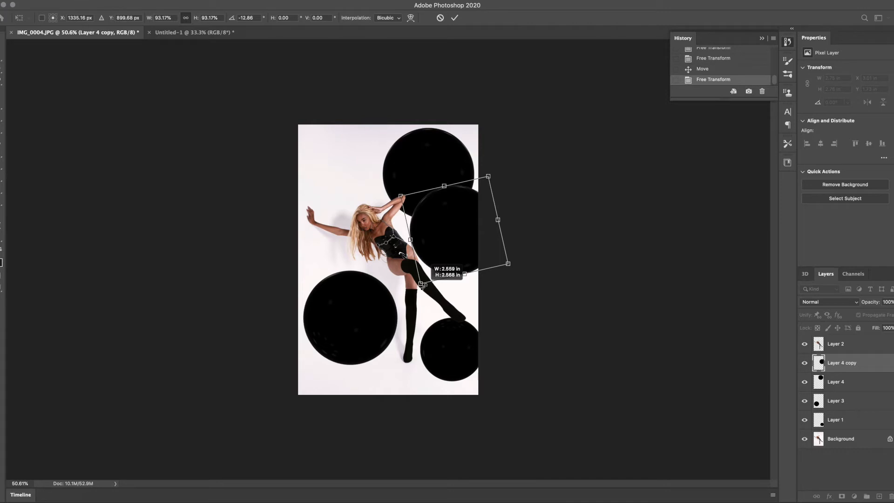
key("Return")
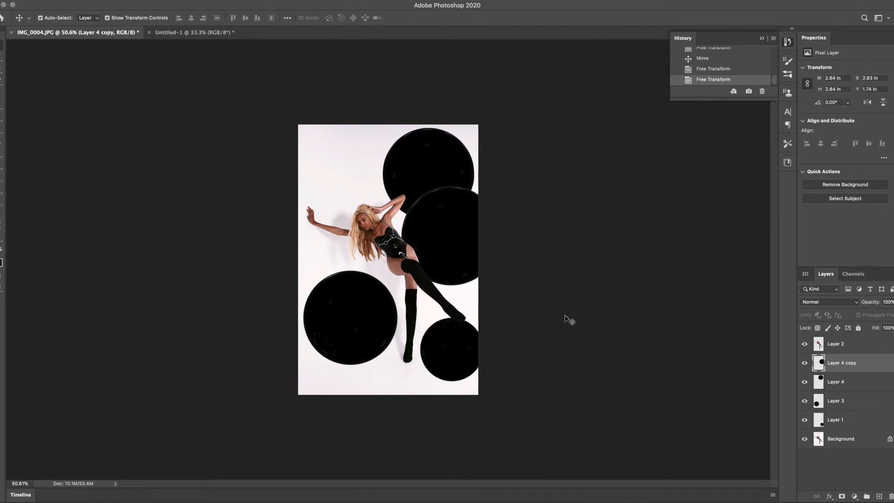
left_click(569, 321)
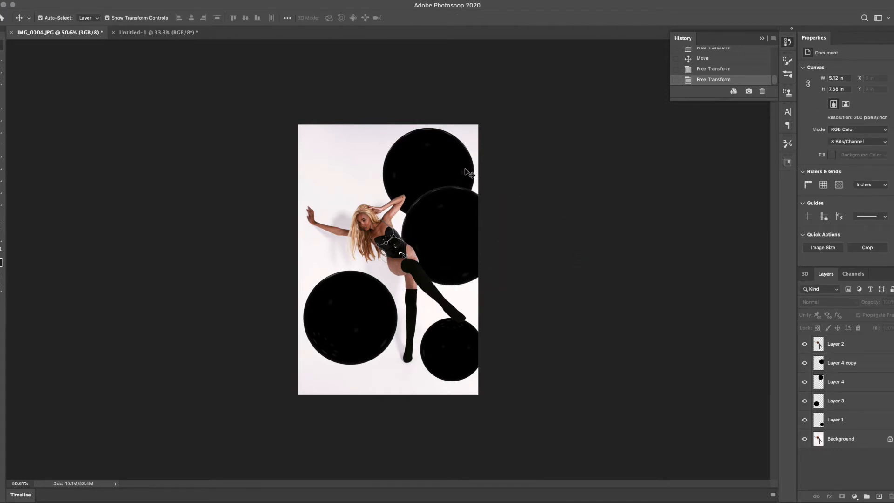
Try nudging the upper-right sphere down and to the left, and undo the move
mouse_move(455, 161)
left_mouse_down()
mouse_move(446, 125)
mouse_move(450, 169)
left_mouse_up()
key("super+z")
left_click(535, 207)
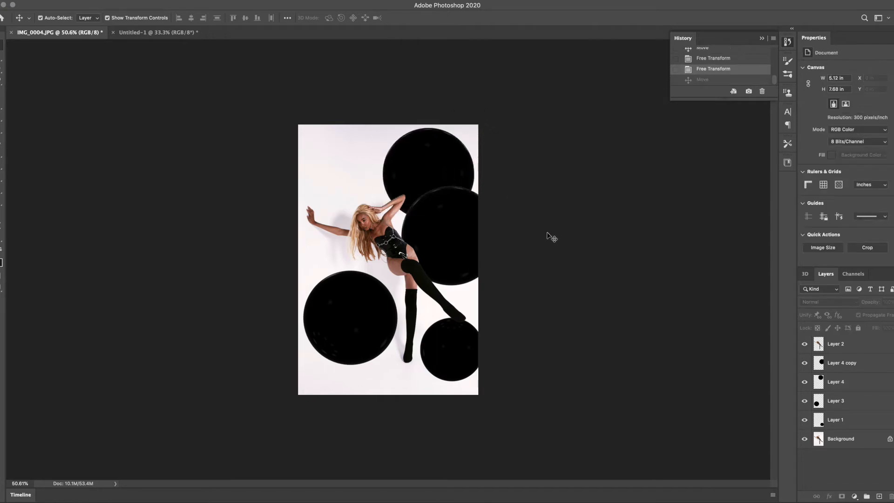
Shift the right-edge sphere copy slightly down-left and the upper-right sphere past the photo's top edge
mouse_move(462, 219)
left_mouse_down()
mouse_move(443, 197)
mouse_move(456, 193)
mouse_move(457, 225)
left_mouse_up()
left_click_drag(460, 158, 457, 153)
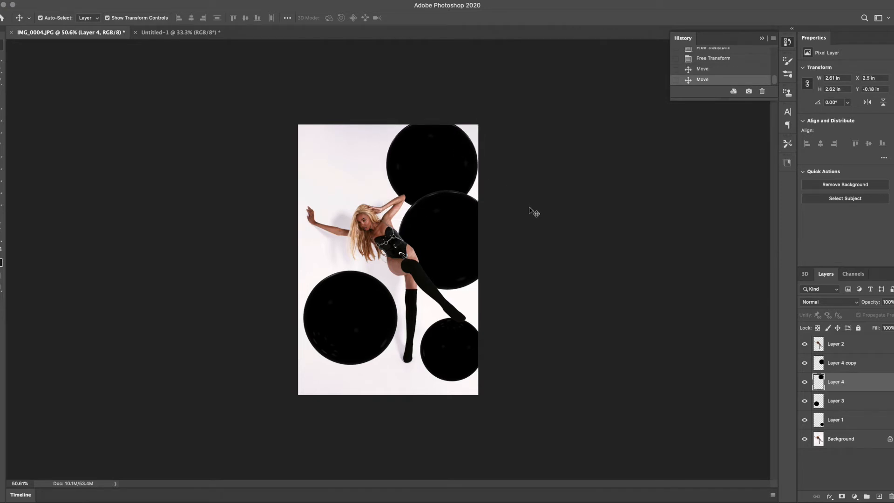
left_click(532, 209)
Try the sphere copy in the photo's upper-left corner, cropped by the edges
left_click_drag(462, 265, 335, 185)
left_click(539, 259)
scroll(401, 137, "up", 5)
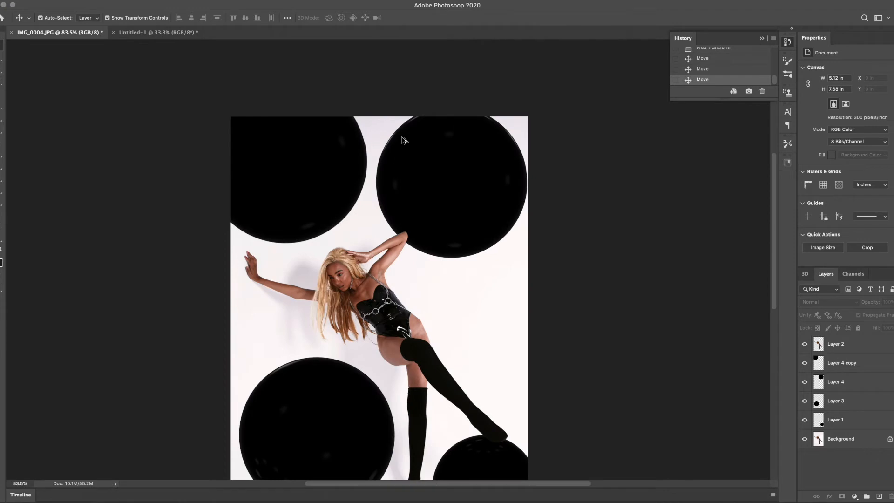
scroll(426, 215, "down", 5)
Move the sphere copy to the right edge at about X 3.38 in, Y 1.71 in, and rotate it counter-clockwise
left_click_drag(381, 185, 496, 255)
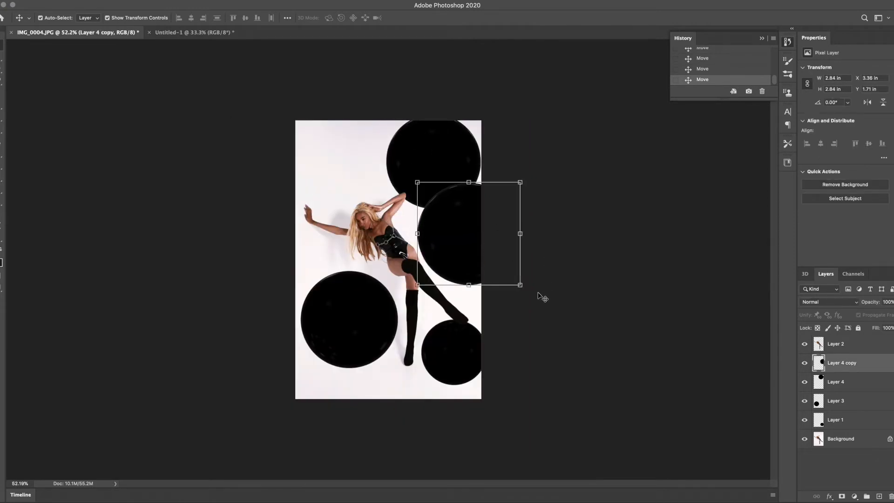
left_click_drag(531, 294, 568, 276)
key("Return")
left_click(569, 278)
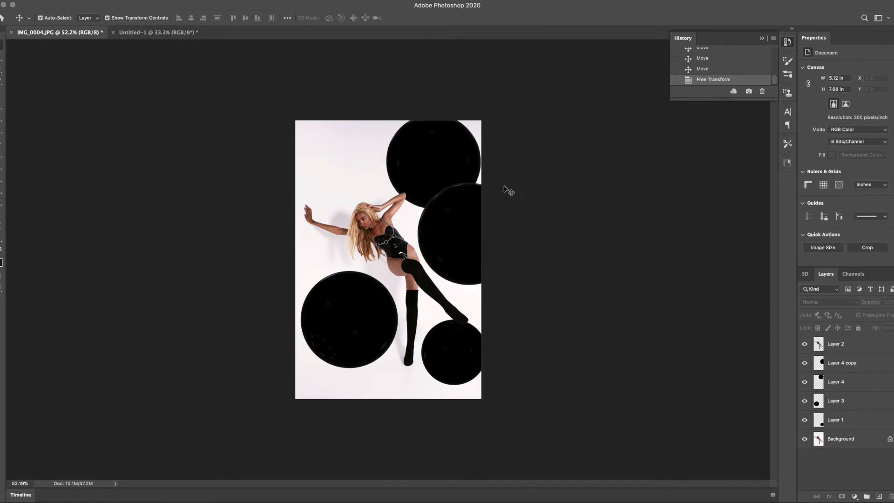
Move the Layer 4 sphere to the photo's upper-left corner, scaled to about 127% and rotated about 45°
key("super+0")
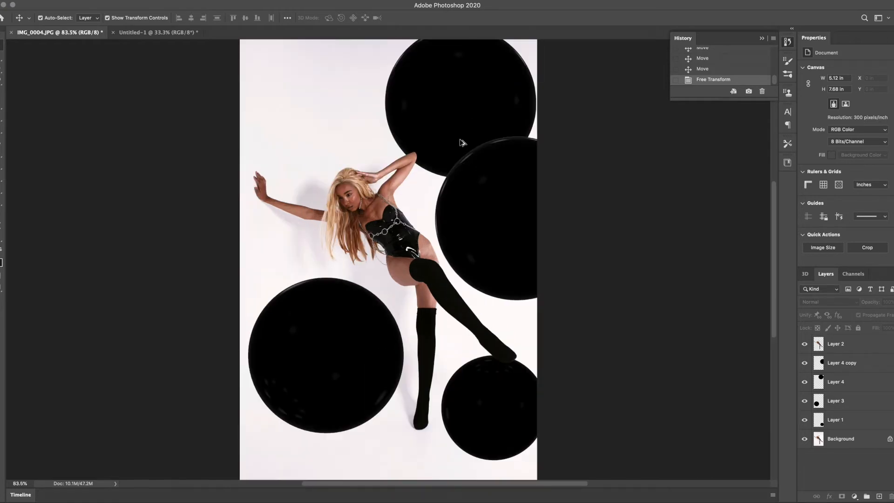
scroll(461, 144, "down", 3)
left_click_drag(436, 147, 342, 144)
left_click(683, 267)
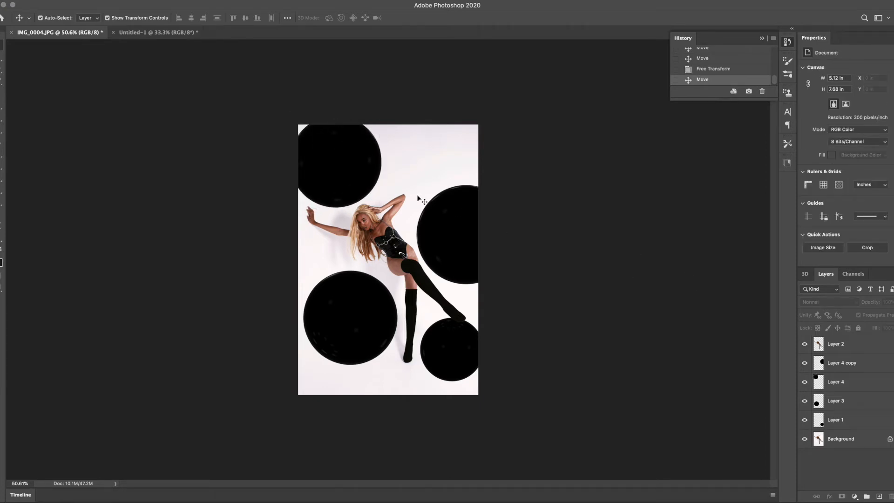
left_click(347, 186)
left_click_drag(301, 208, 262, 231)
left_click_drag(352, 167, 358, 140)
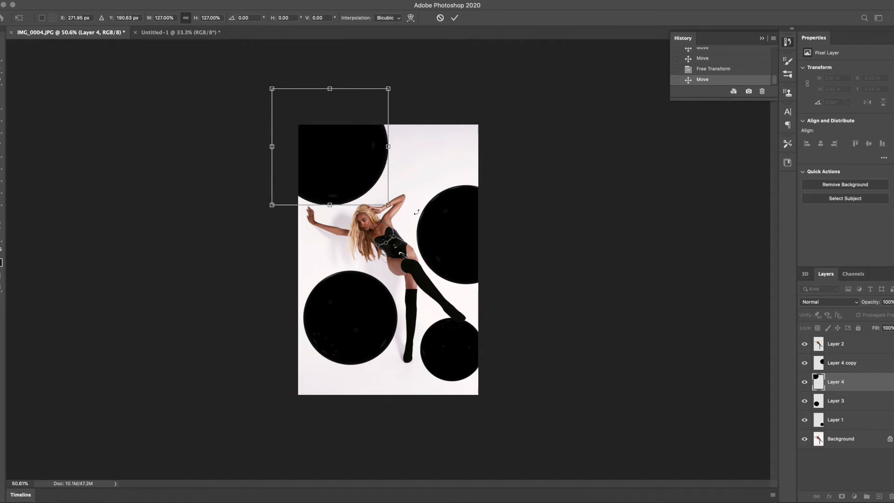
left_click_drag(400, 213, 334, 243)
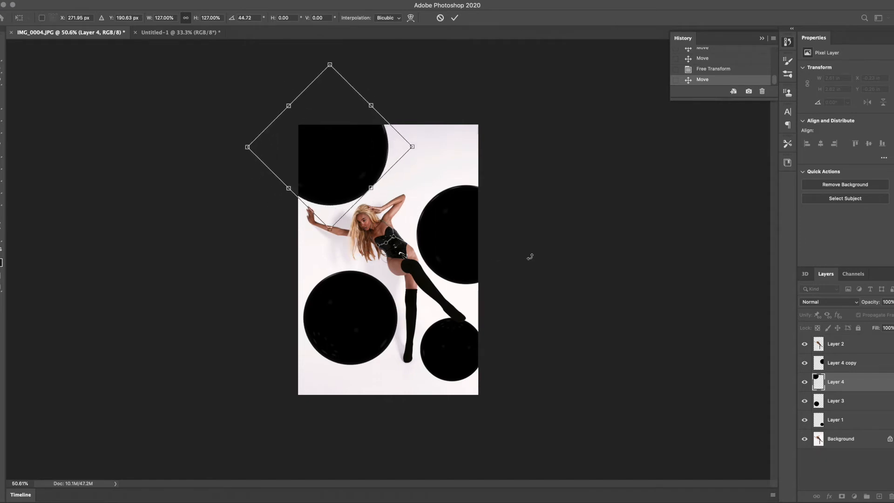
key("Return")
left_click(503, 222)
key("ctrl+0")
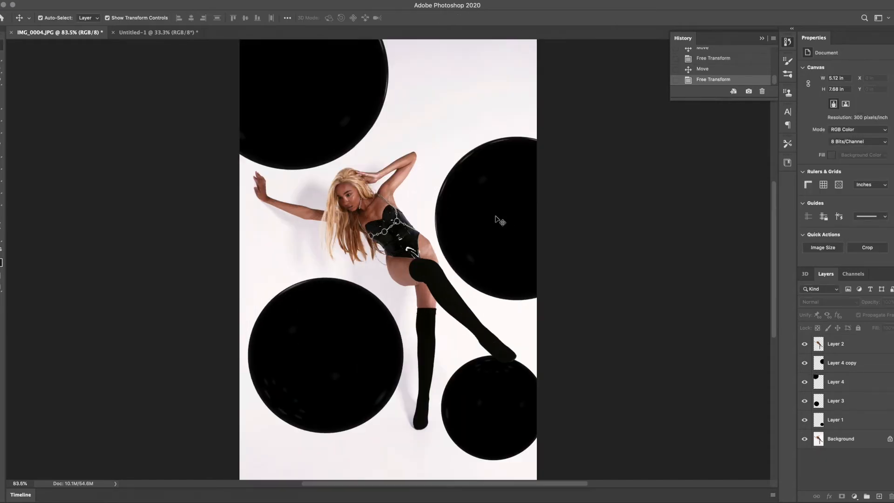
Scale the upper-left sphere down to about 2.3 in wide and move it to the photo's bottom edge near the standing foot
scroll(361, 103, "down", 2)
left_click(362, 163)
left_click_drag(262, 201, 305, 185)
left_click_drag(347, 145, 372, 154)
key("Return")
left_click(533, 217)
left_click_drag(291, 198, 300, 188)
left_click_drag(375, 152, 412, 415)
key("Return")
left_click(522, 195)
left_click(573, 200)
Move the large lower-left sphere above the model's head so the photo's top edge crops it
left_click_drag(367, 322, 337, 116)
left_click(575, 369)
left_click(553, 292)
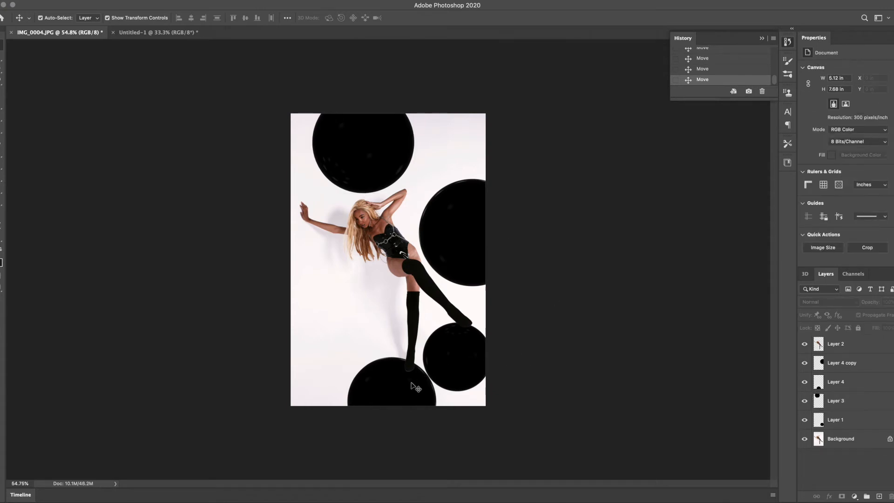
Scale the bottom-edge sphere to about 90% and position it so the model's standing foot rests on its top
mouse_move(419, 391)
left_mouse_down()
mouse_move(410, 395)
mouse_move(424, 385)
mouse_move(425, 393)
left_mouse_up()
left_click(558, 354)
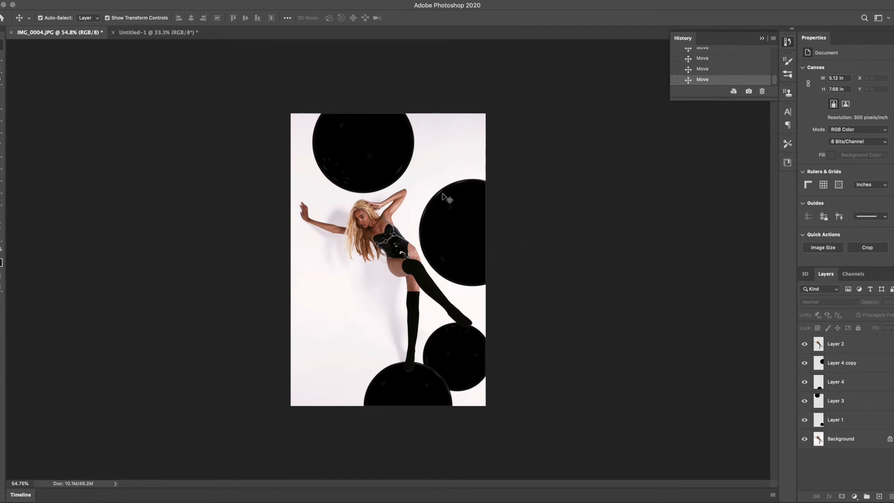
left_click(413, 394)
left_click_drag(365, 452, 398, 416)
left_click_drag(437, 380, 425, 376)
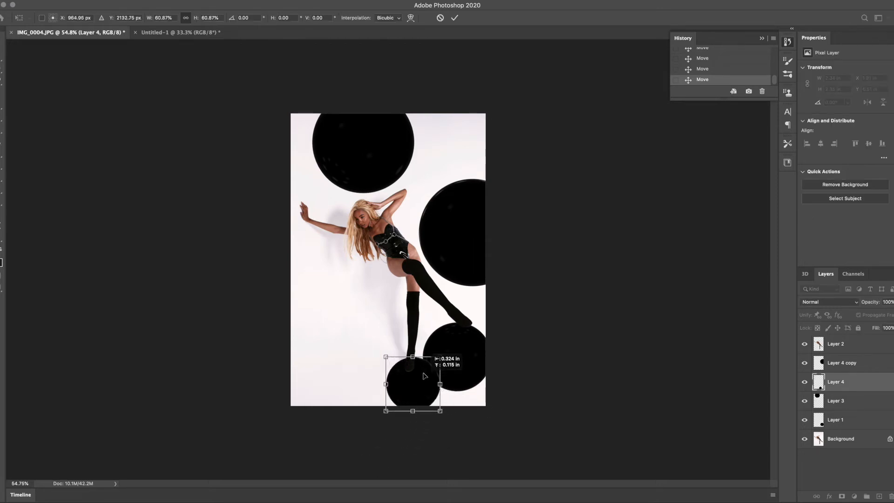
left_click_drag(402, 412, 398, 433)
left_click_drag(419, 390, 427, 382)
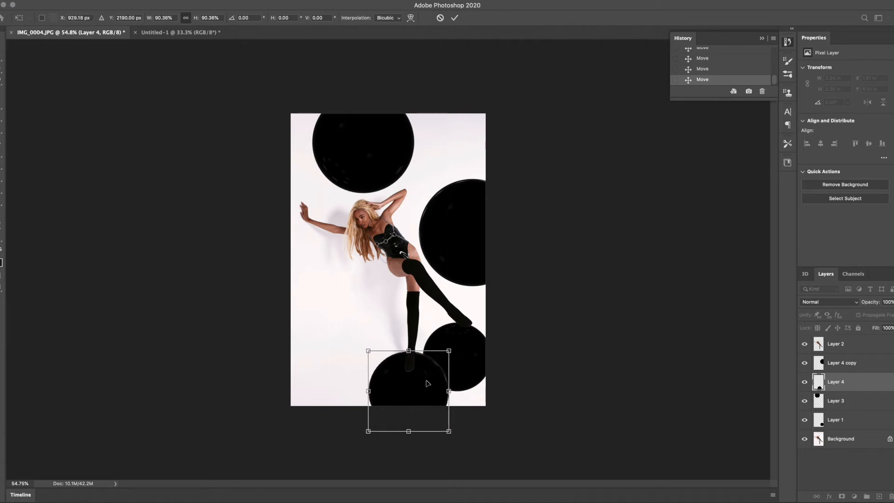
key("Return")
left_click(640, 404)
mouse_move(429, 390)
left_mouse_down()
mouse_move(399, 390)
mouse_move(427, 403)
left_mouse_up()
left_click(533, 366)
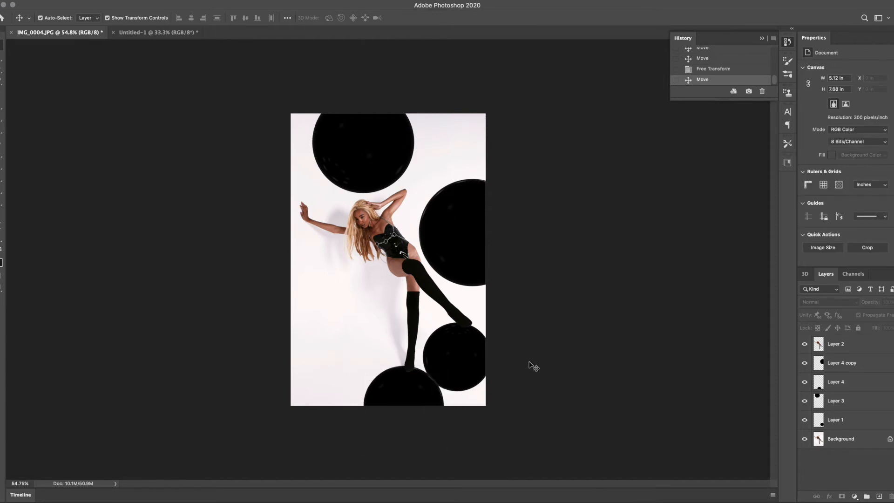
Shift the small Layer 1 sphere slightly right beneath the model's raised foot
left_click_drag(466, 362, 474, 362)
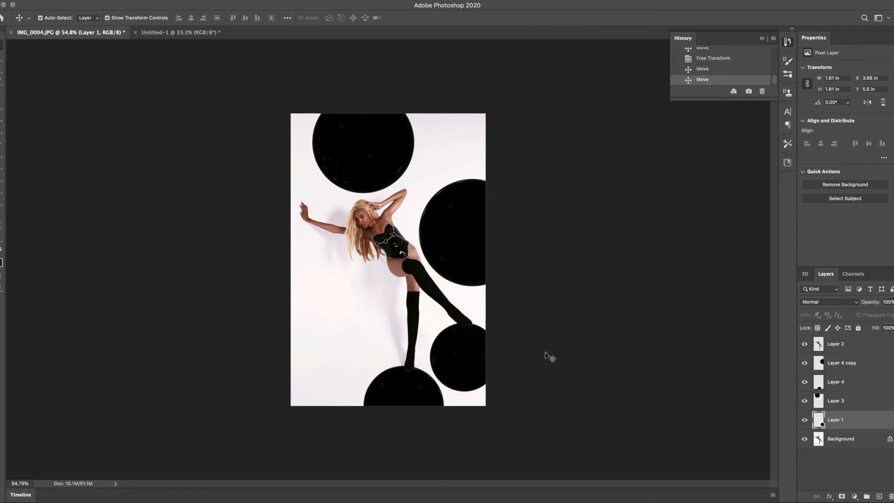
left_click(549, 357)
Erase the pale fringe around the bottom of the standing foot on Layer 2 where it meets the sphere
scroll(455, 375, "up", 5)
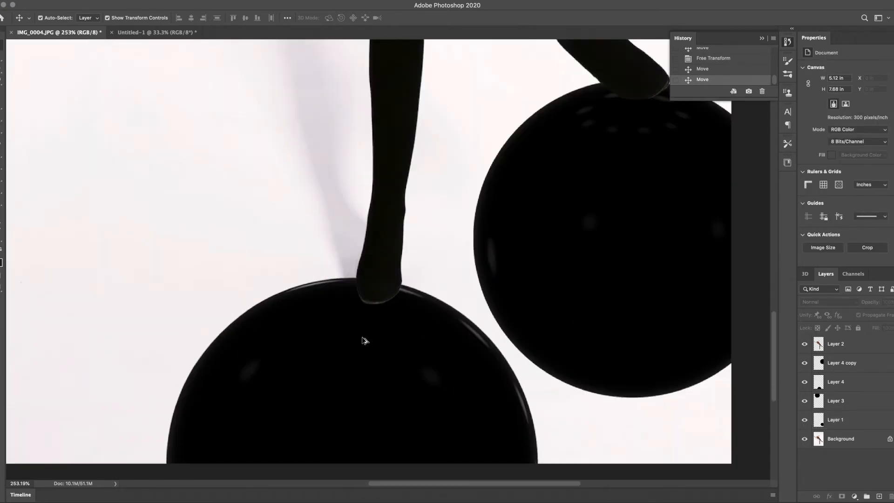
left_click(380, 290)
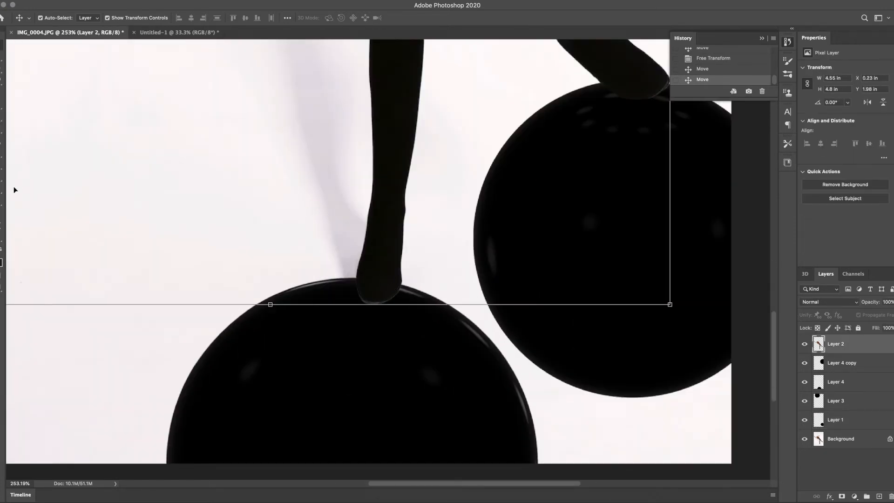
key("e")
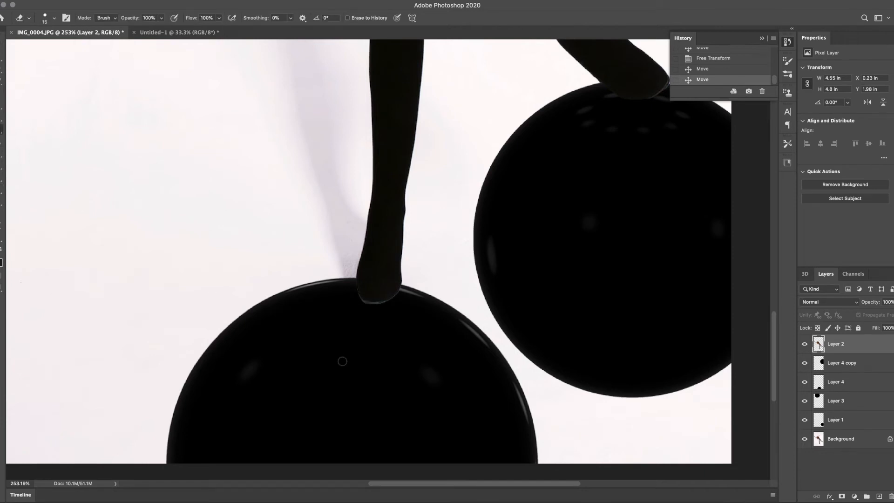
left_click(399, 297)
key("ctrl+z")
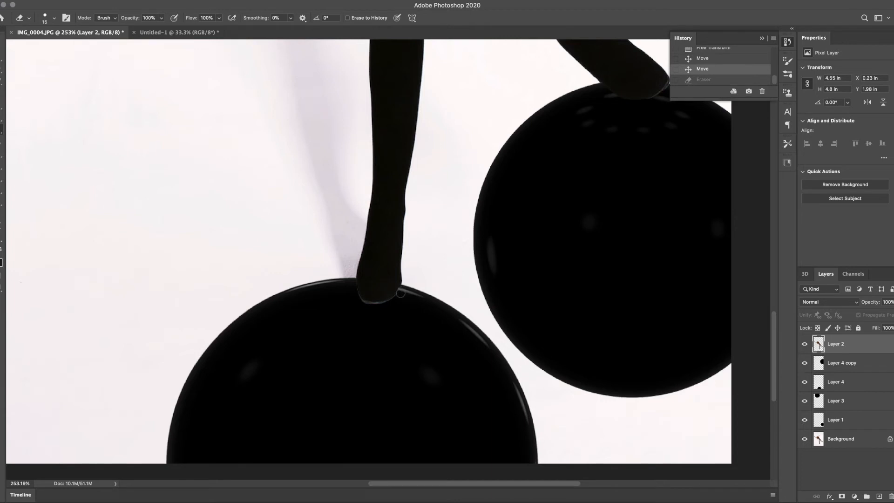
left_click(373, 305)
key("ctrl+z")
left_click(372, 307)
key("ctrl+z")
left_click(351, 305)
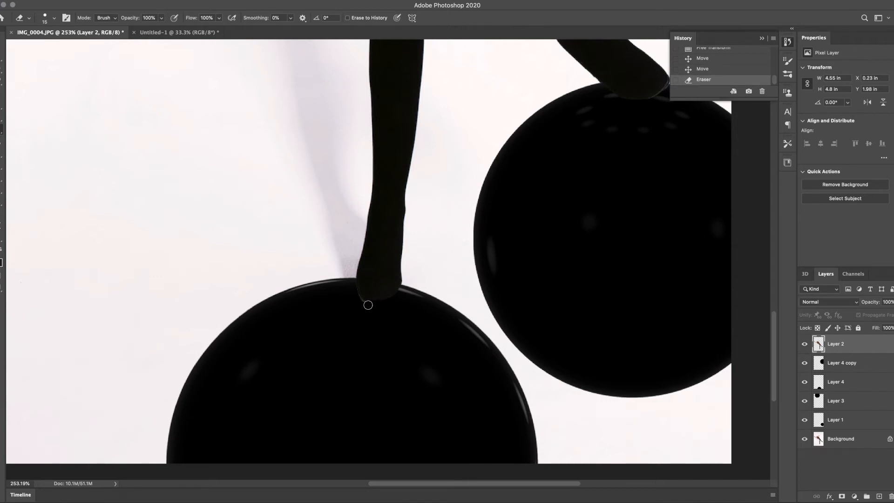
left_click(351, 281)
Erase the leftover edge along the rounded toe and side of the standing foot on Layer 2
scroll(485, 394, "down", 5)
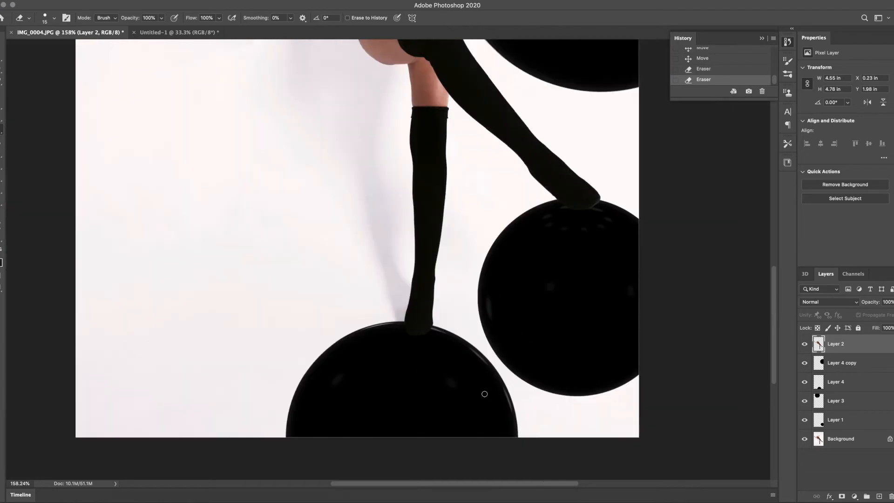
scroll(364, 310, "up", 15)
left_click_drag(688, 440, 553, 384)
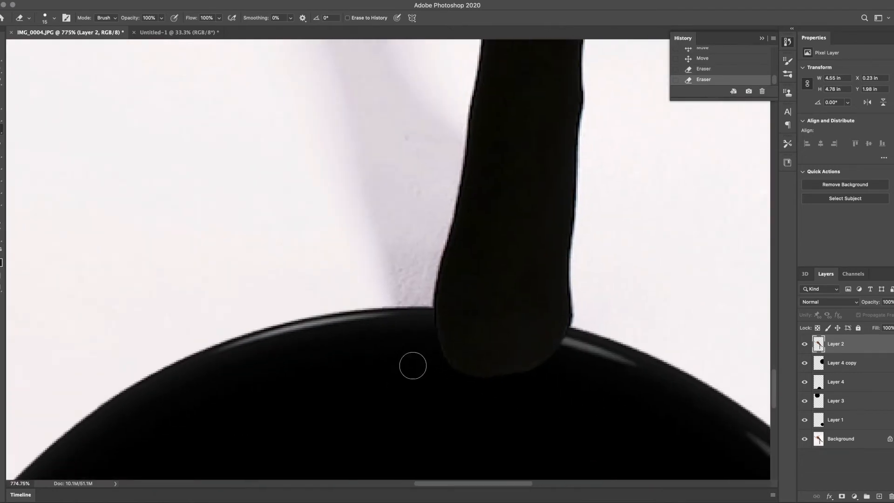
left_click_drag(434, 359, 412, 321)
scroll(454, 409, "down", 4)
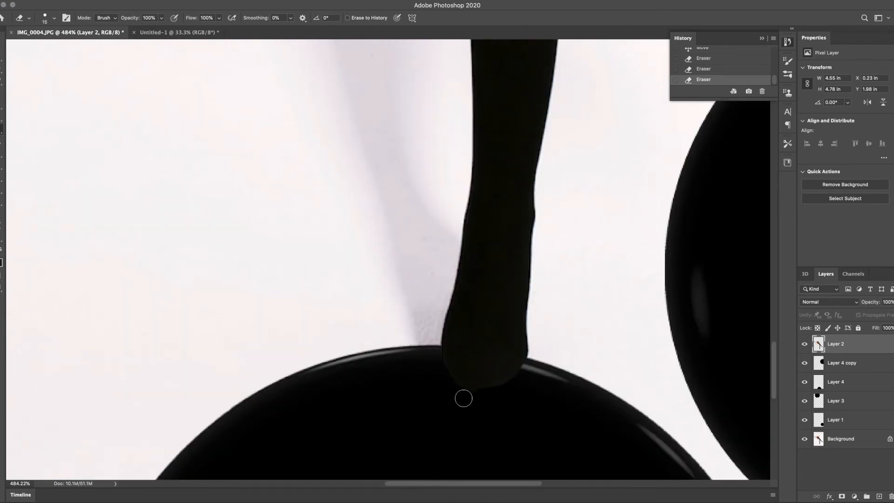
scroll(505, 416, "down", 3)
scroll(510, 418, "down", 5)
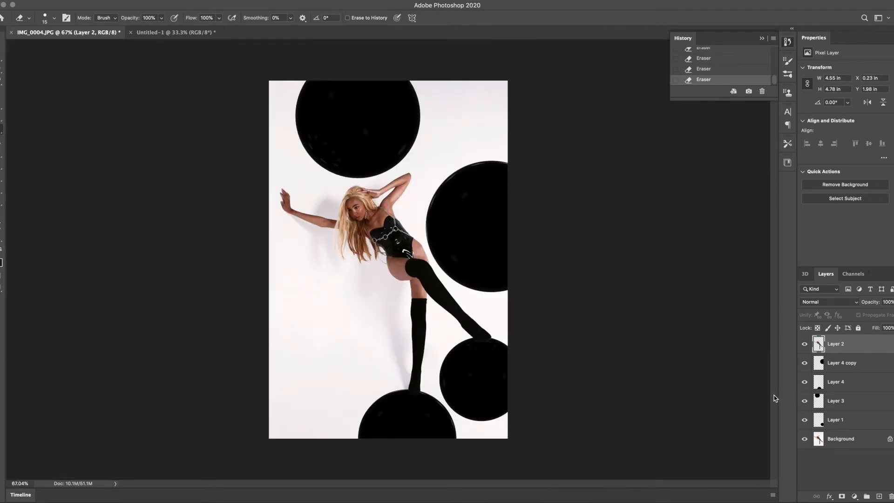
Reposition the bottom-edge sphere so only the tip of the standing foot overlaps its top
key("v")
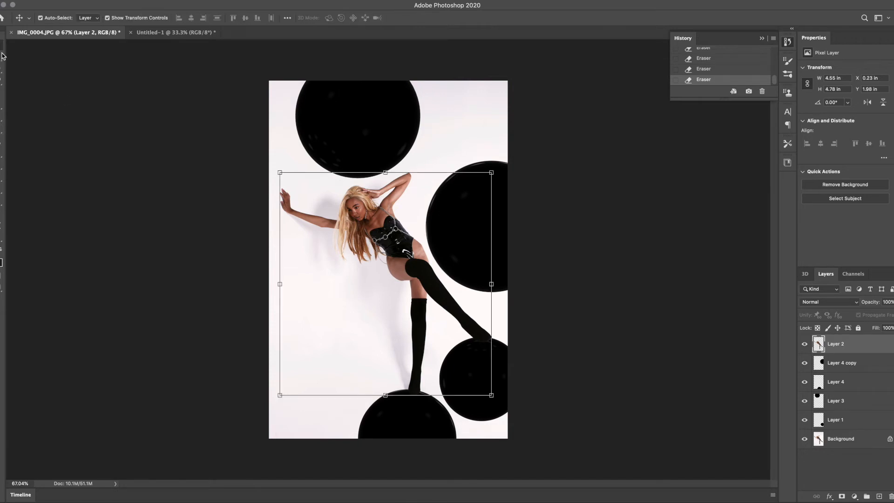
mouse_move(424, 422)
left_mouse_down()
mouse_move(459, 422)
mouse_move(401, 395)
mouse_move(407, 385)
left_mouse_up()
left_click(533, 424)
left_click_drag(406, 419, 423, 444)
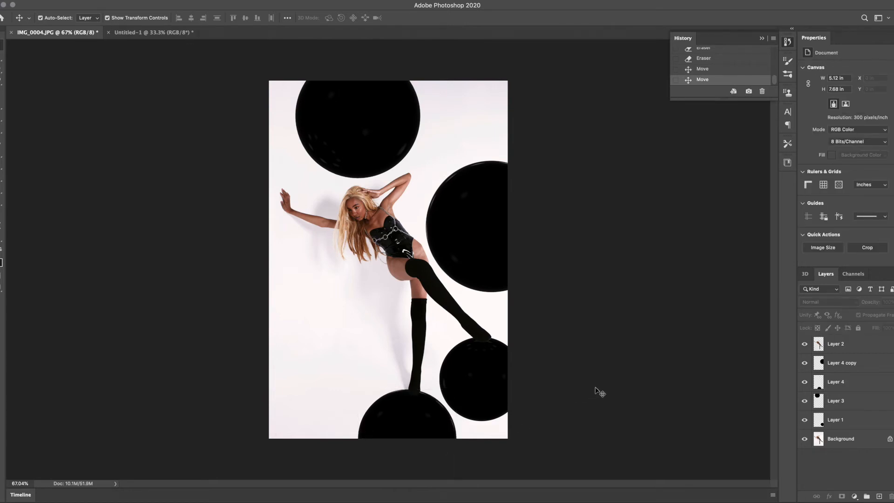
left_click_drag(434, 426, 437, 417)
left_click(553, 406)
scroll(447, 405, "up", 5)
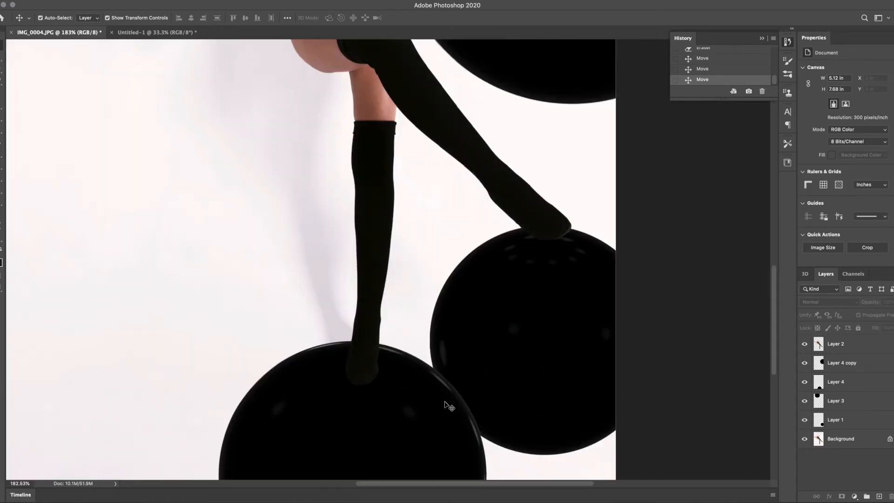
scroll(393, 394, "up", 3)
left_click_drag(393, 394, 437, 420)
key("super+0")
left_click(638, 332)
left_click(628, 370)
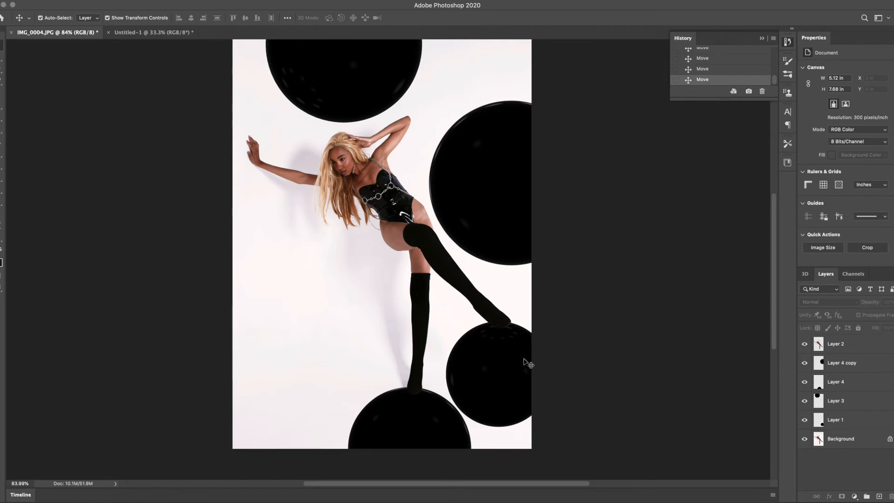
Erase the light fringe along the raised foot's toe and sole on Layer 2 where it touches the sphere
scroll(523, 313, "up", 5)
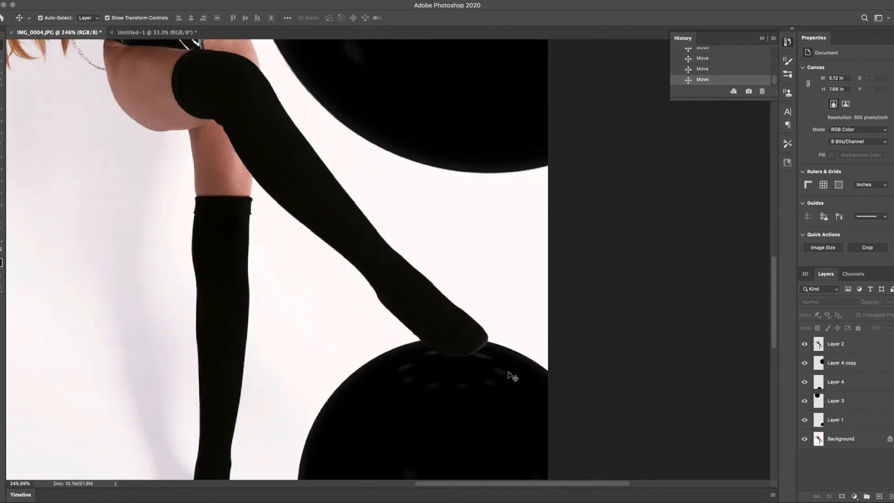
left_click(473, 347)
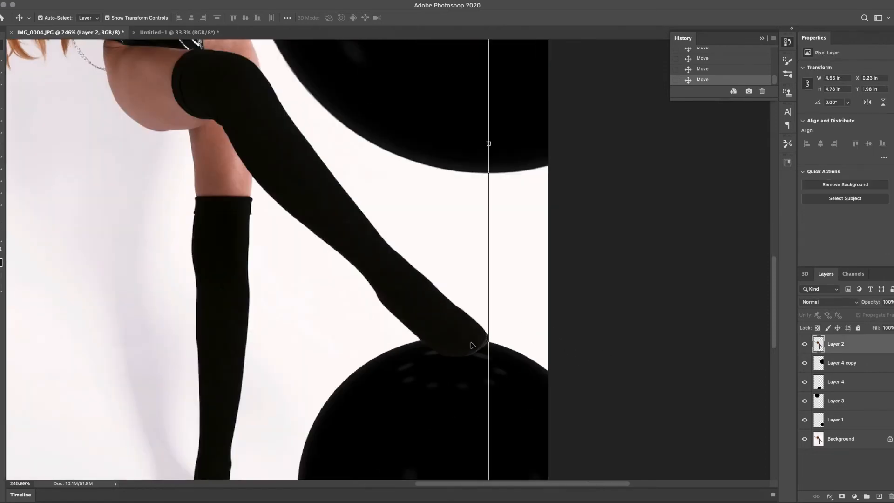
left_click(2, 141)
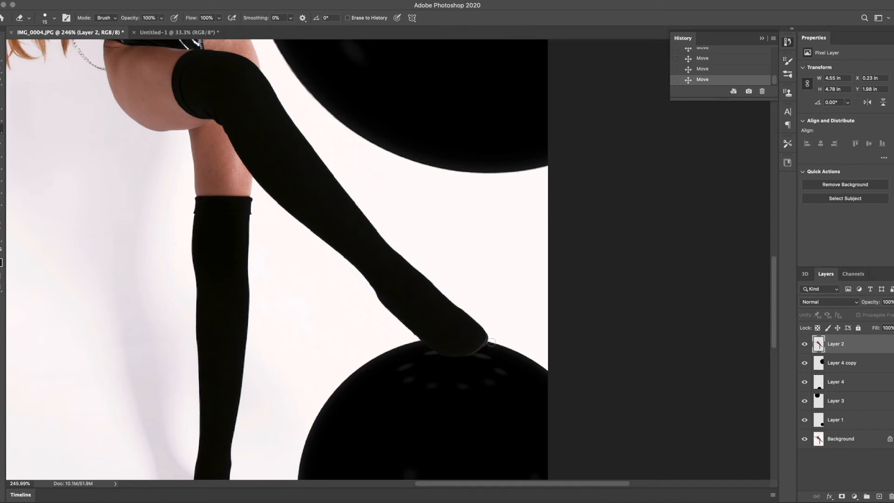
left_click_drag(471, 362, 465, 362)
key("super+z")
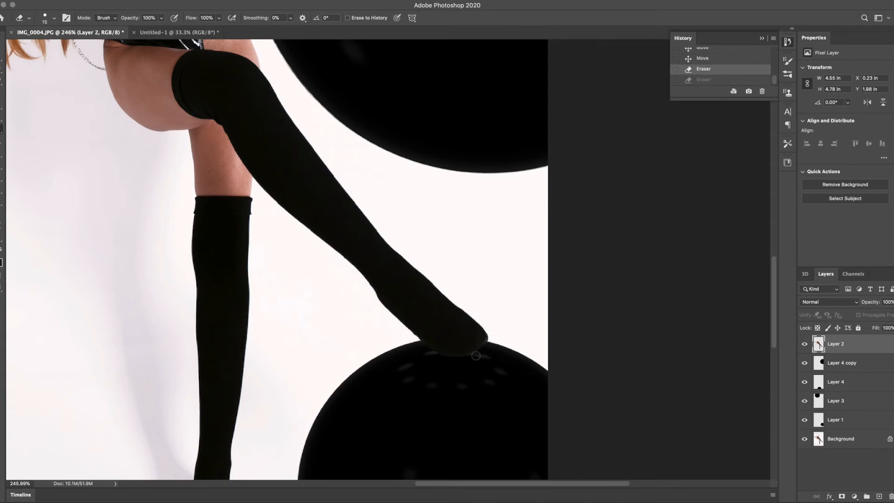
key("super+shift+z")
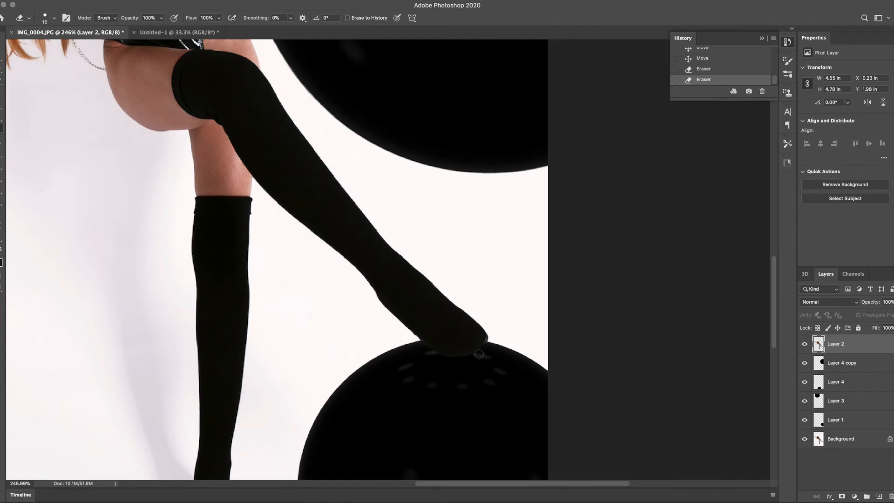
scroll(467, 368, "down", 5)
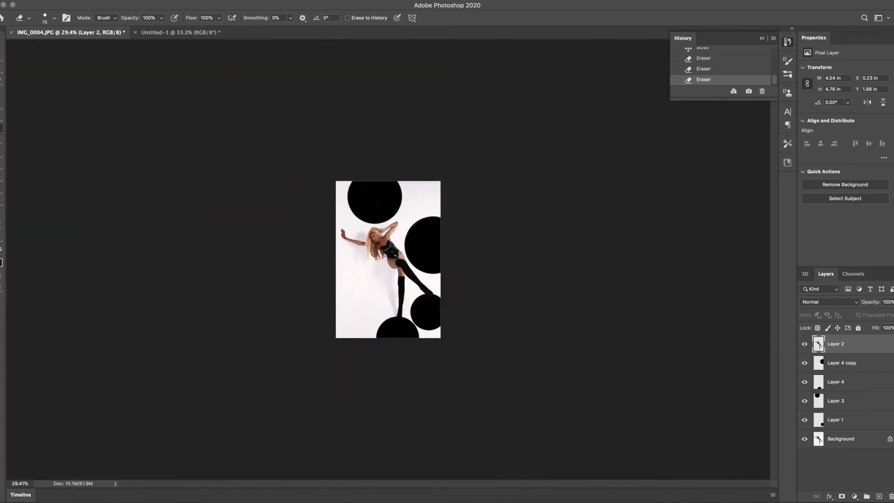
key("super+0")
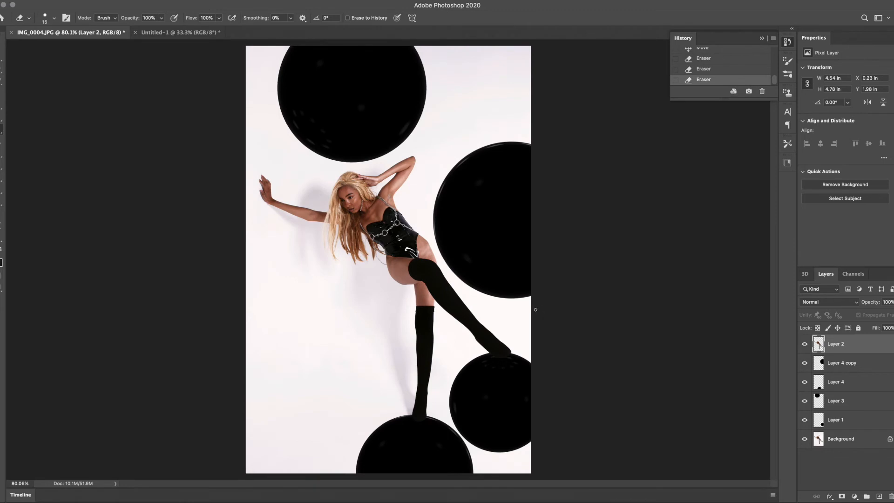
Reposition the small Layer 1 sphere under the raised foot so the photo's right edge crops it
left_click(2, 47)
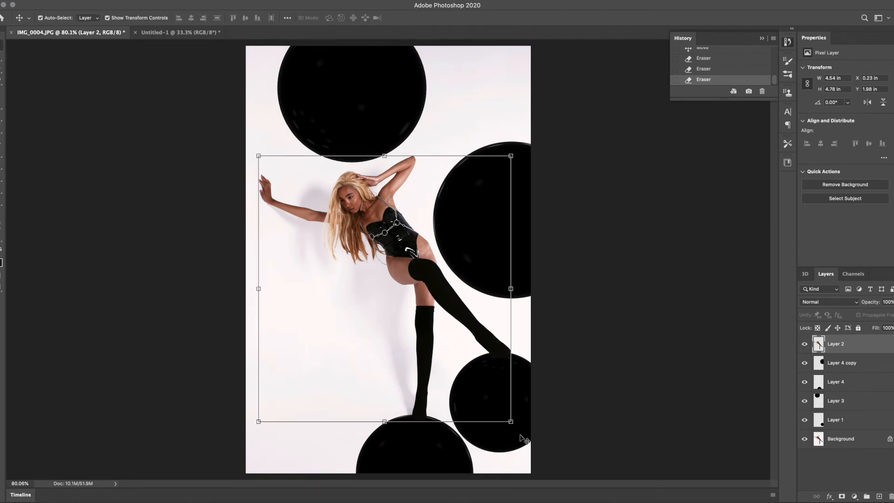
left_click(521, 392)
left_click_drag(522, 391, 515, 396)
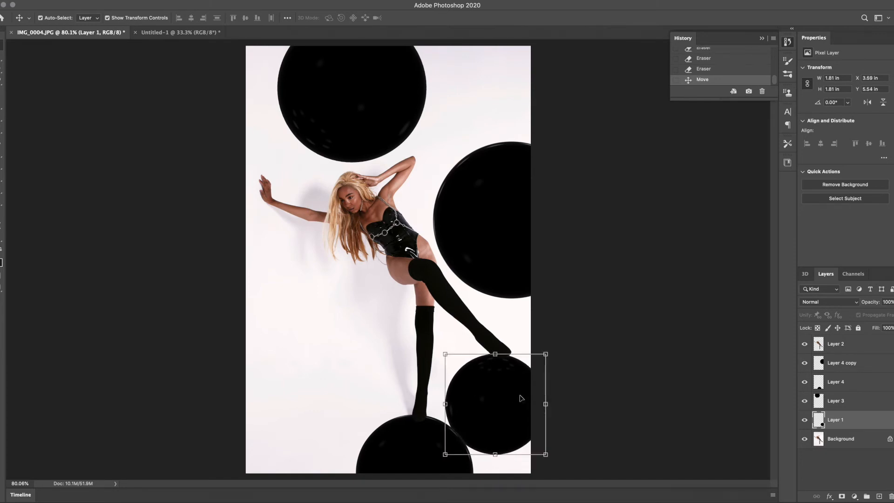
left_click(579, 382)
key("super+minus")
key("super+minus")
left_click_drag(467, 355, 479, 357)
left_click(526, 342)
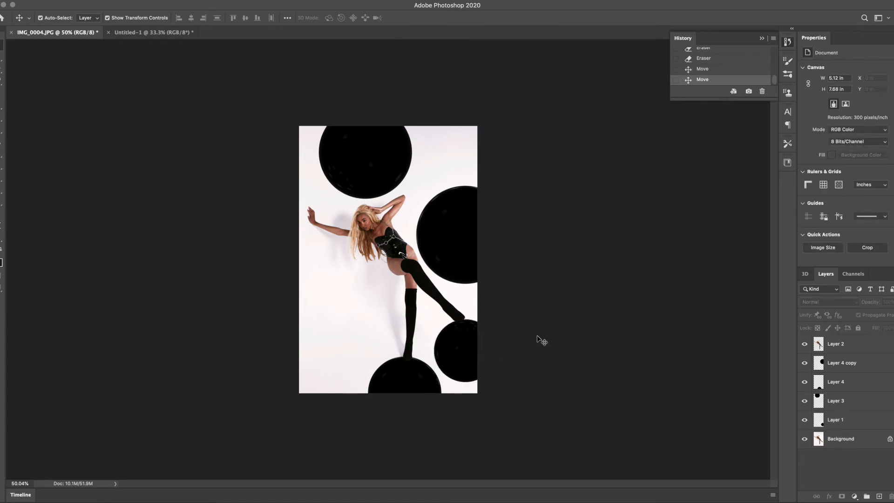
Move the bottom-edge sphere slightly left while keeping the standing foot on its top
left_click_drag(422, 381, 384, 347)
left_click(379, 420)
left_click_drag(374, 378, 404, 380)
left_click(564, 371)
left_click(572, 396)
left_click(616, 376)
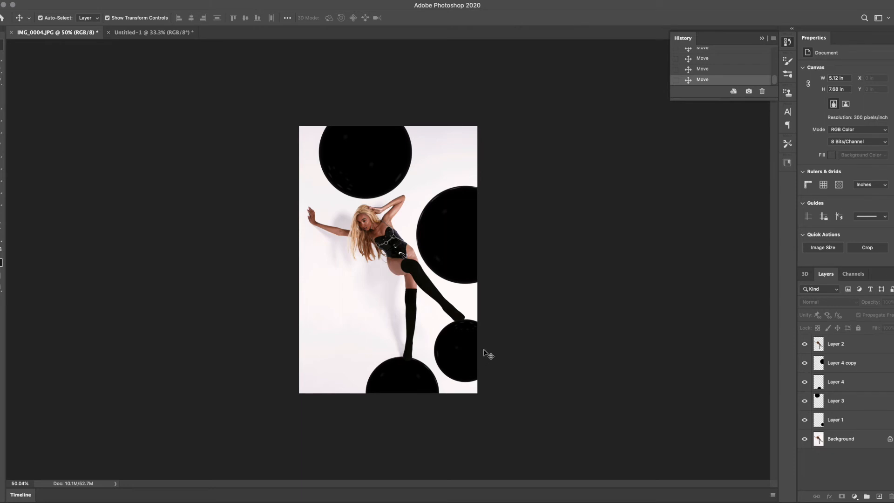
Nudge the small Layer 1 sphere so its top edge meets the sole of the raised foot
left_click_drag(463, 354, 462, 348)
left_click(533, 345)
scroll(552, 367, "up", 3)
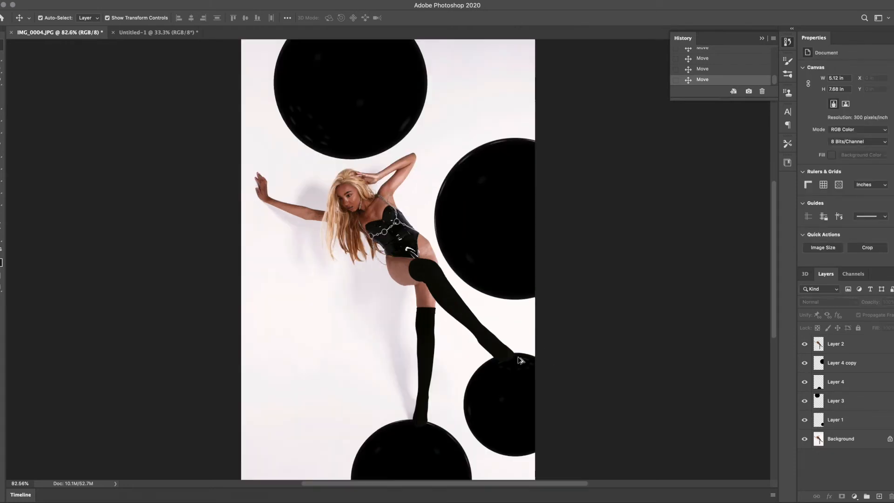
scroll(569, 385, "down", 1)
left_click_drag(523, 381, 473, 359)
left_click(605, 381)
key("super+minus")
key("super+minus")
left_click(586, 362)
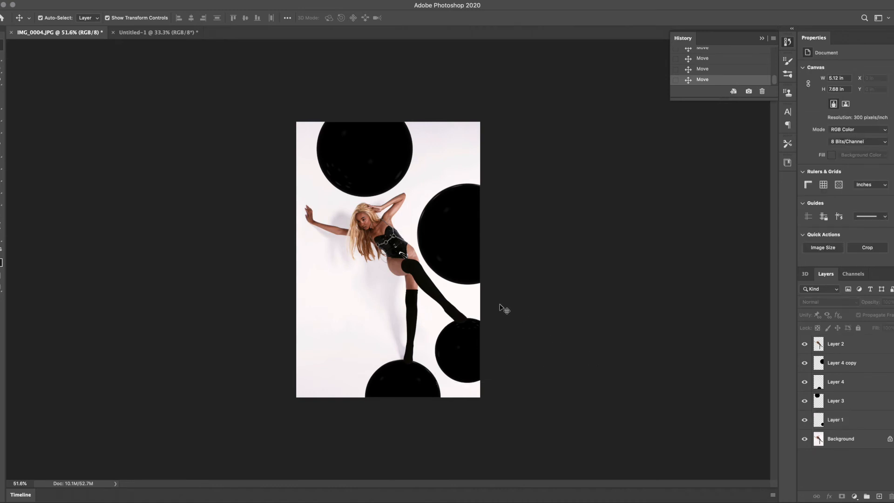
Fine-tune the small sphere's position so the raised foot rests just on its top edge
scroll(494, 302, "up", 5)
scroll(519, 337, "down", 5)
left_click_drag(530, 348, 526, 367)
left_click(648, 358)
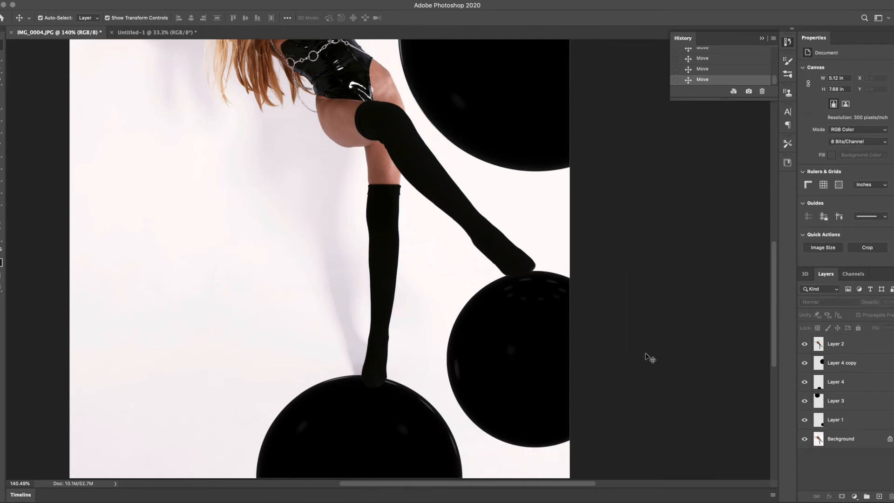
Try moving the small sphere about 0.32 in left and 0.04 in down, against the bottom-edge sphere
scroll(618, 360, "down", 4)
left_click_drag(469, 362, 452, 362)
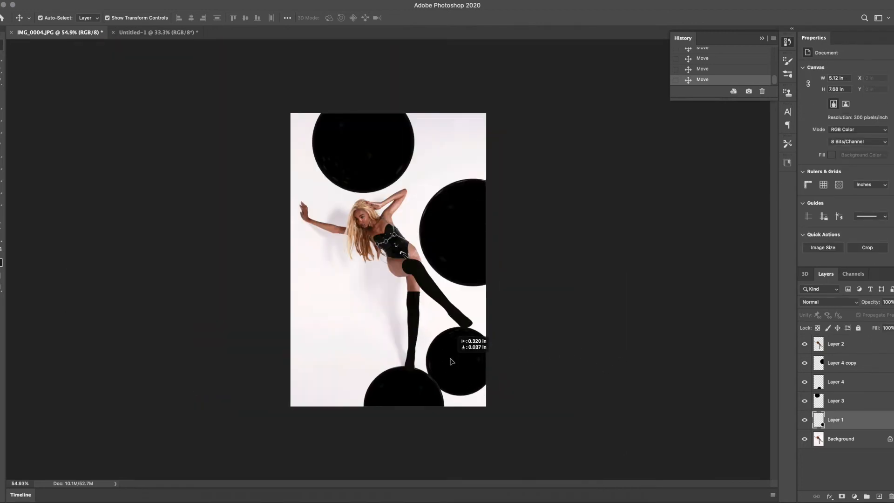
left_click(583, 371)
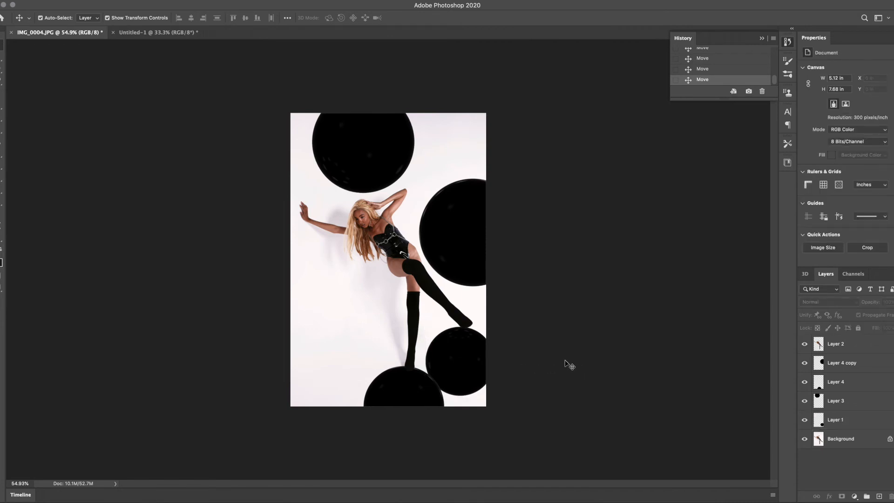
Try moving the small sphere farther past the photo's right edge and scaling it up to about 116%
left_click_drag(470, 365, 496, 348)
key("ctrl+t")
mouse_move(458, 384)
left_mouse_down()
mouse_move(461, 394)
mouse_move(447, 396)
left_mouse_up()
left_click_drag(479, 342, 482, 344)
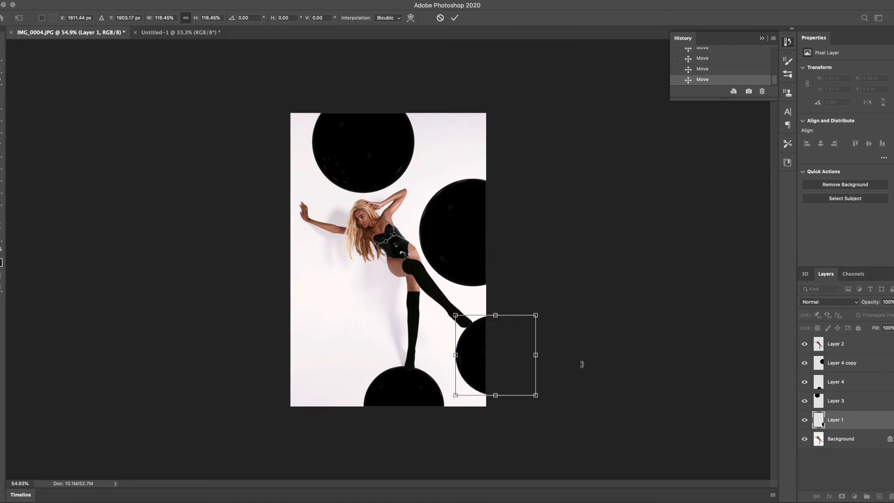
key("Return")
left_click(582, 366)
scroll(581, 367, "down", 5)
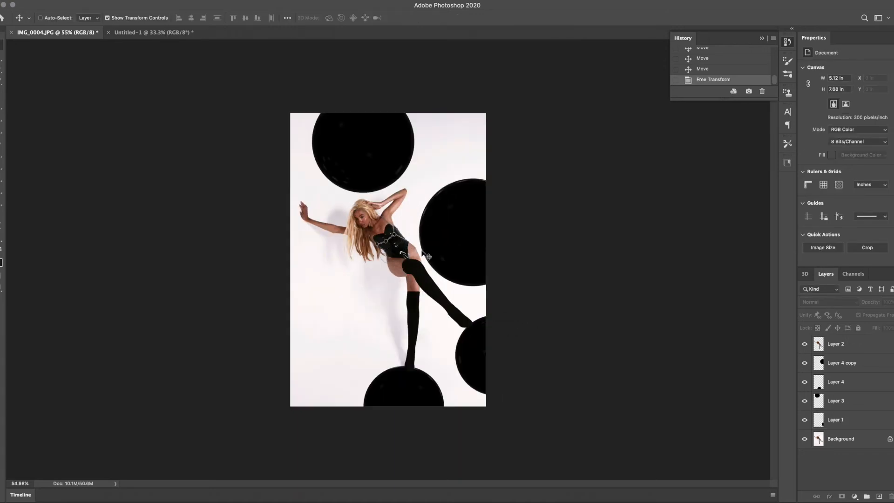
Undo the small sphere's last scaling and moves, returning it to its place just under the raised foot
key("super+z")
key("super+z")
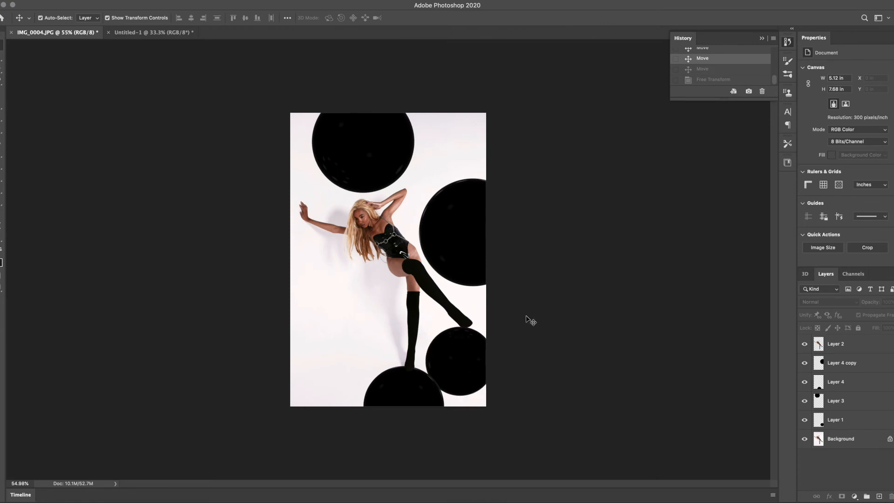
key("super+z")
scroll(732, 76, "up", 3)
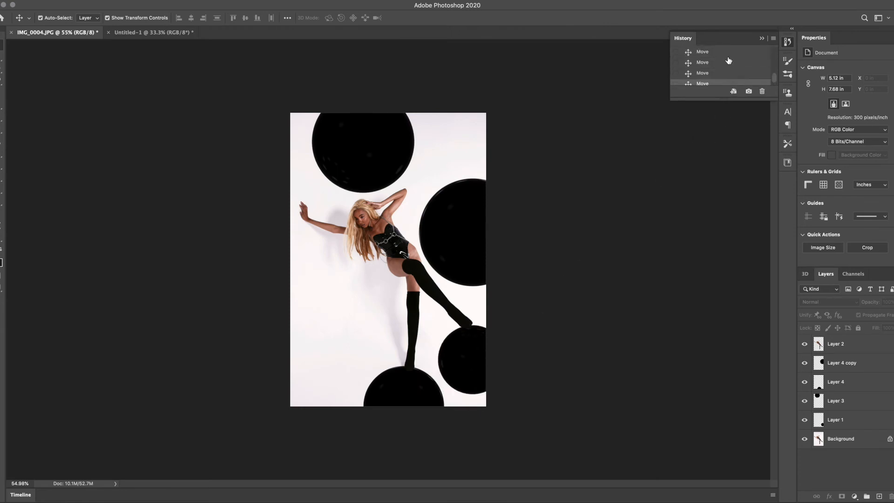
left_click(728, 55)
left_click(729, 66)
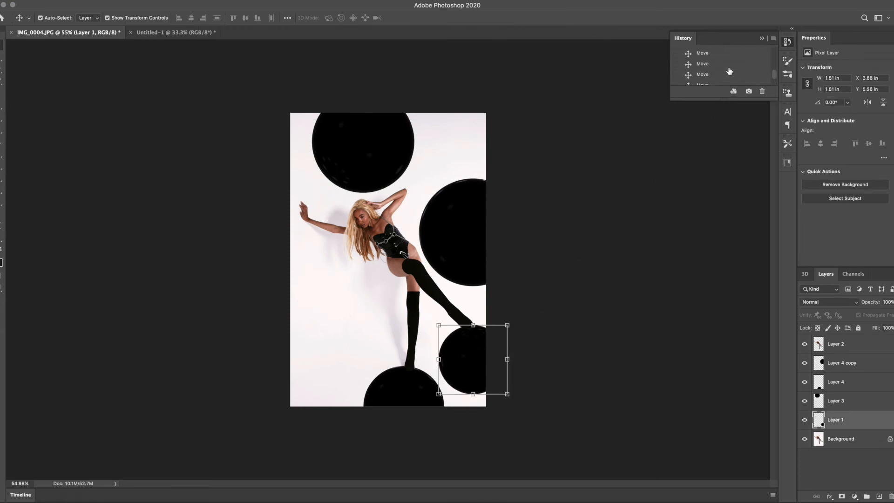
left_click(729, 76)
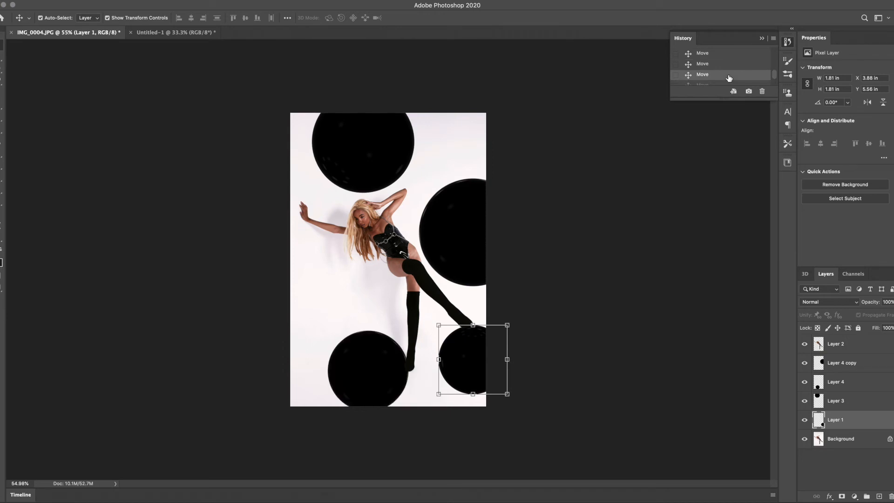
left_click(726, 76)
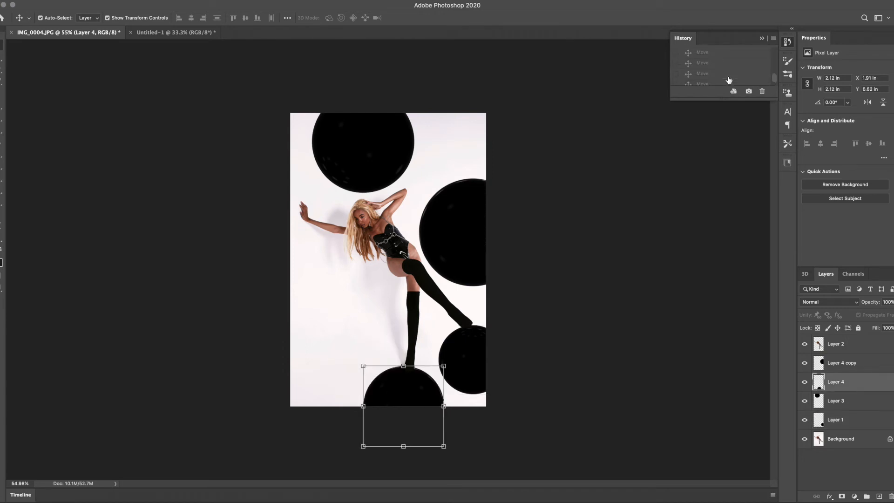
left_click(645, 252)
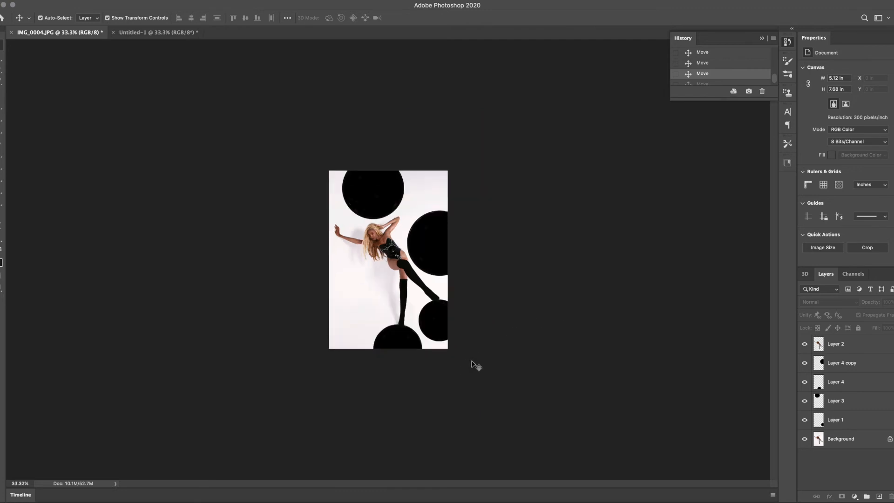
scroll(397, 244, "up", 3)
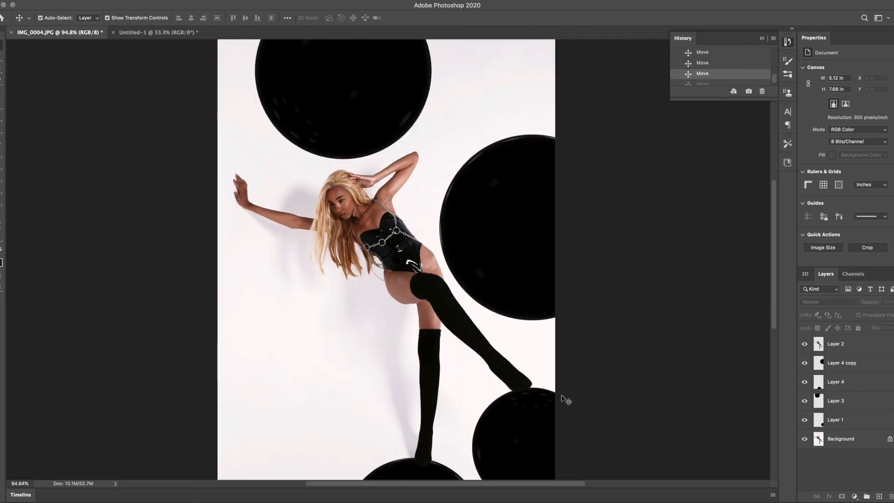
scroll(566, 400, "down", 2)
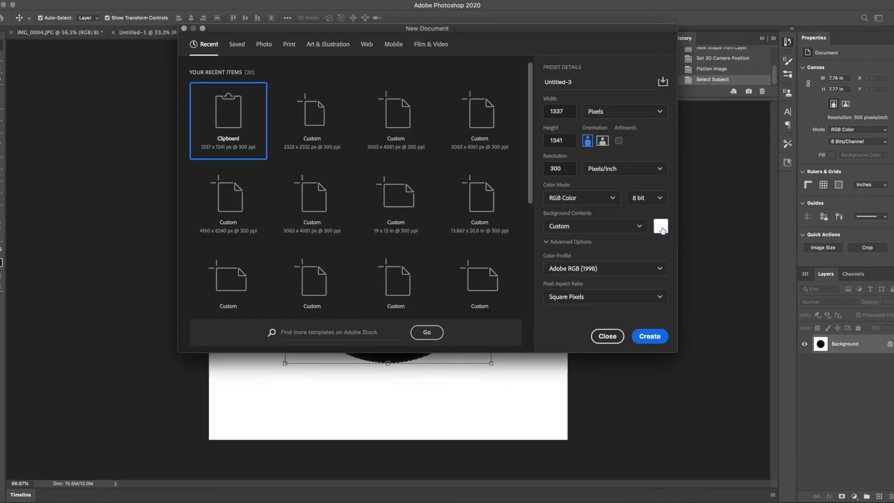
Create a new 1337 x 1341 px document at 300 pixels/inch with a pure red (ff0000) background
left_click(661, 227)
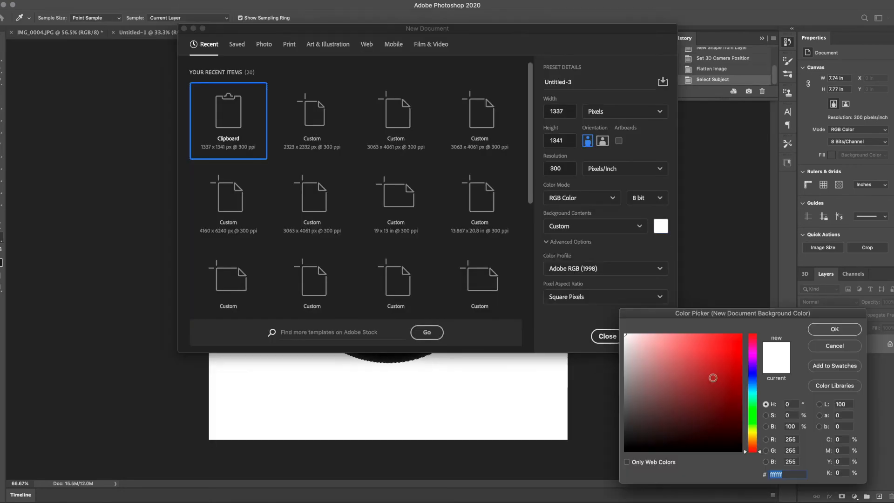
left_click_drag(715, 352, 743, 334)
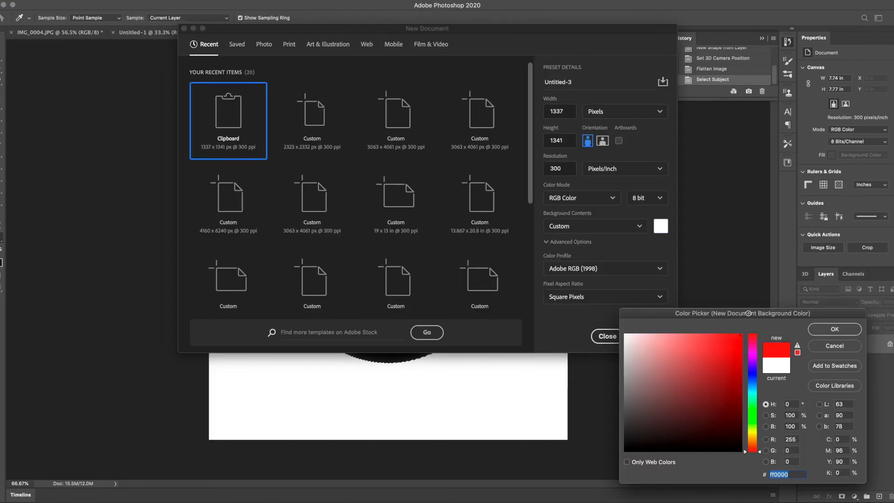
left_click(832, 329)
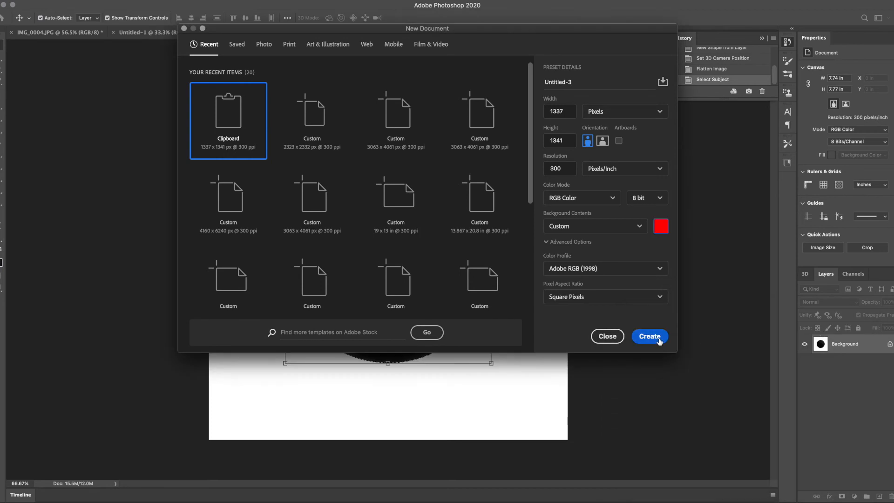
left_click(651, 337)
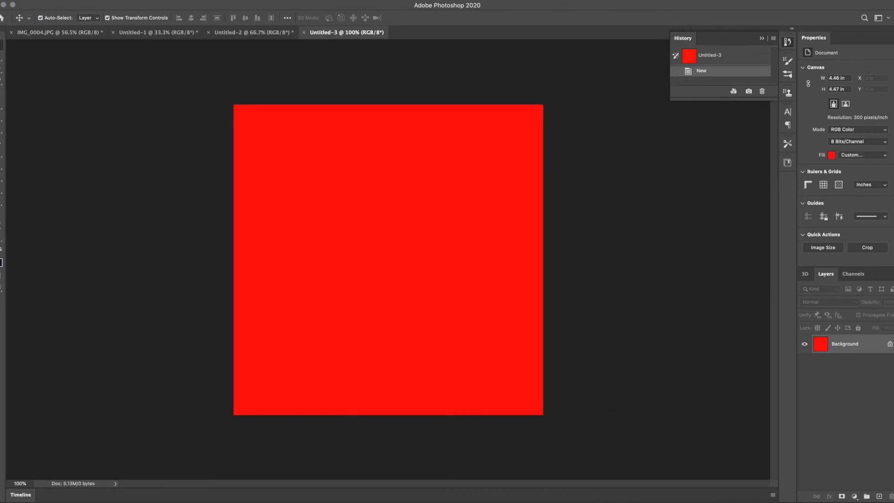
left_click(137, 1)
mouse_move(180, 78)
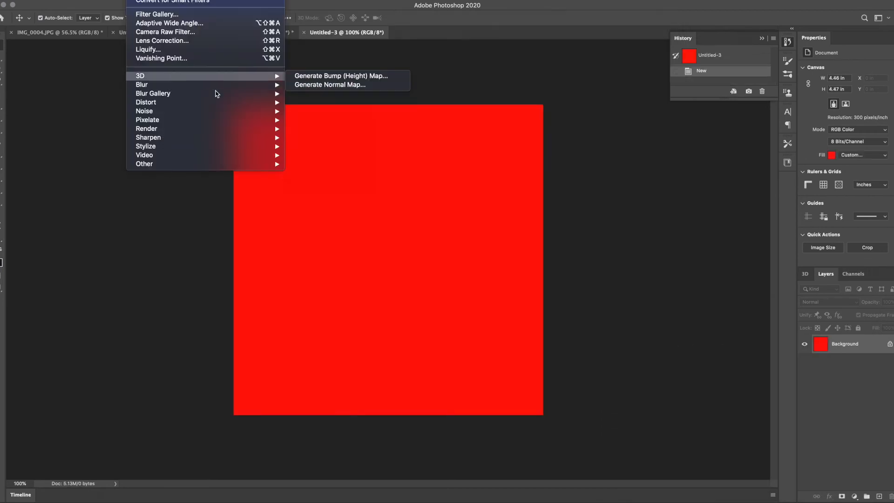
left_click(367, 78)
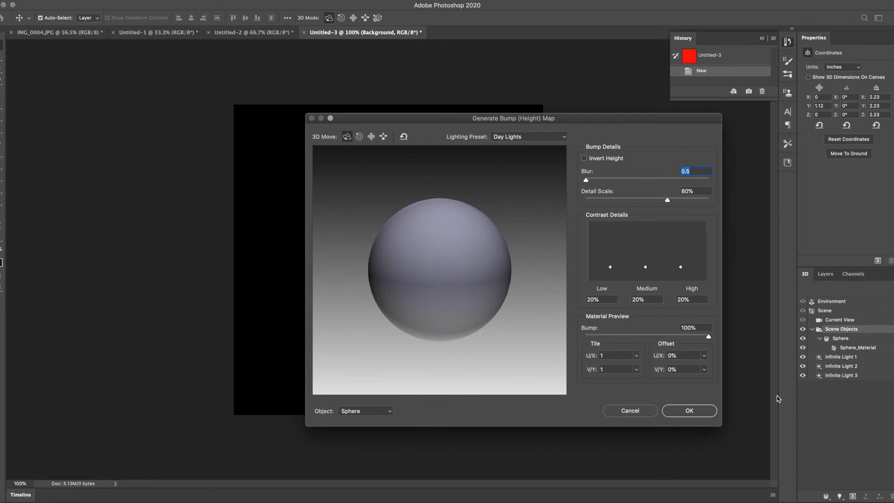
left_click(625, 415)
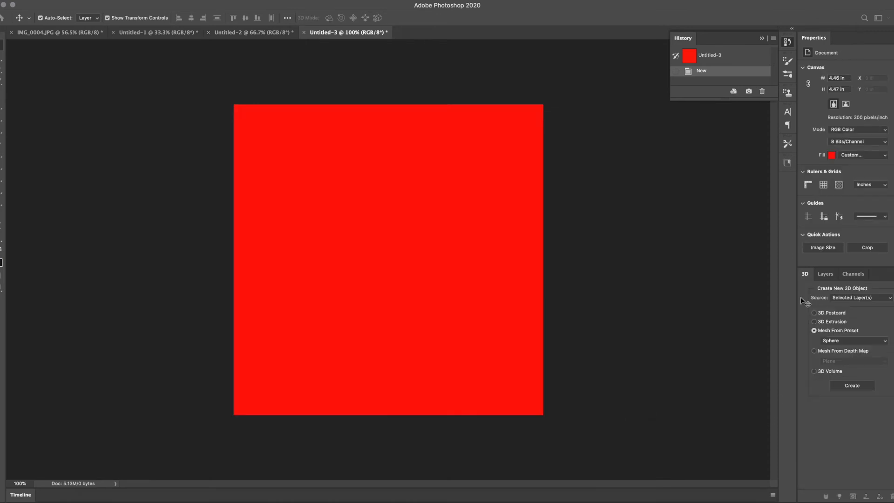
Create a 3D sphere mesh from the red background and orbit the view so its lit side faces the lower right
left_click(847, 385)
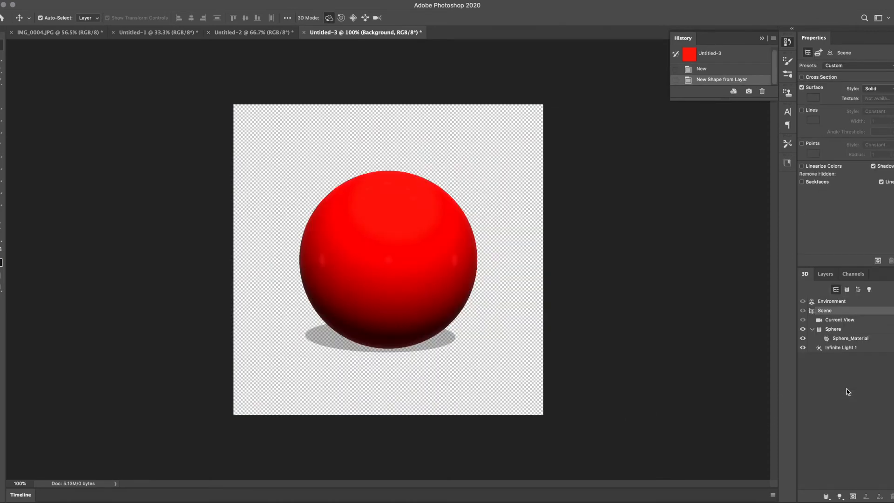
left_click_drag(381, 279, 516, 332)
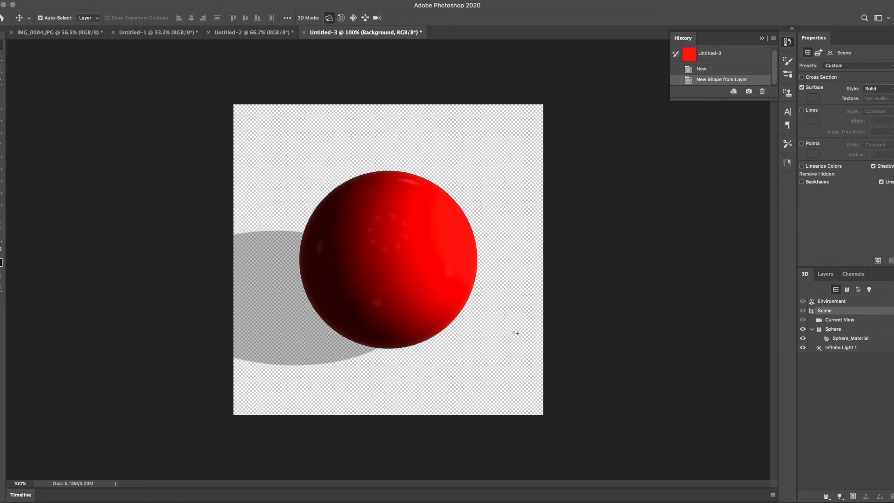
left_click_drag(473, 256, 376, 265)
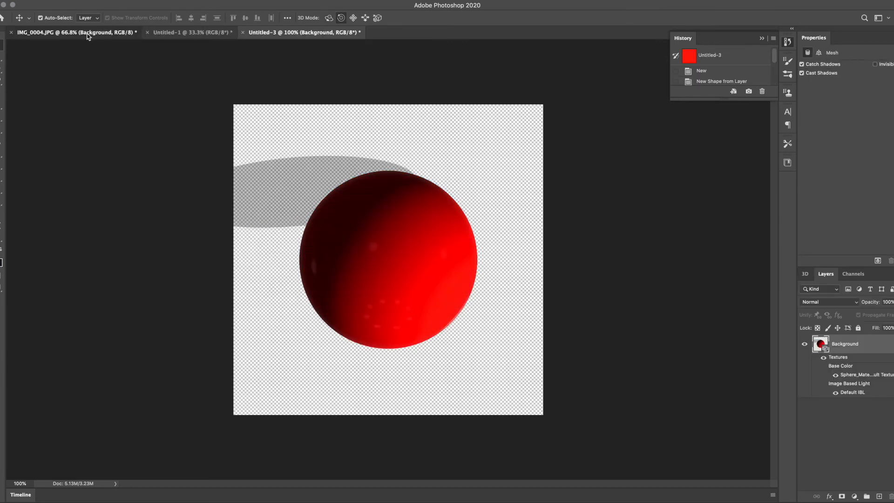
Try duplicating the red sphere layer in IMG_0004.JPG and moving the copy down along the photo's right edge
left_click(87, 34)
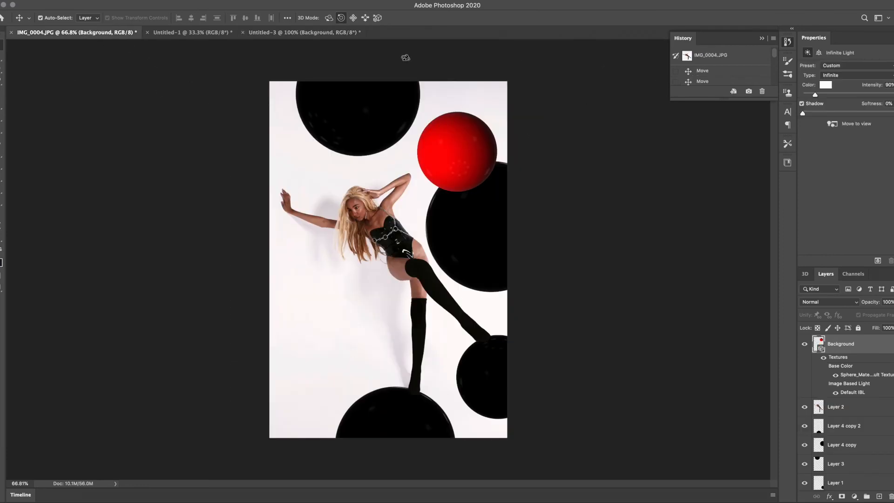
left_click(353, 18)
left_click_drag(859, 355, 880, 498)
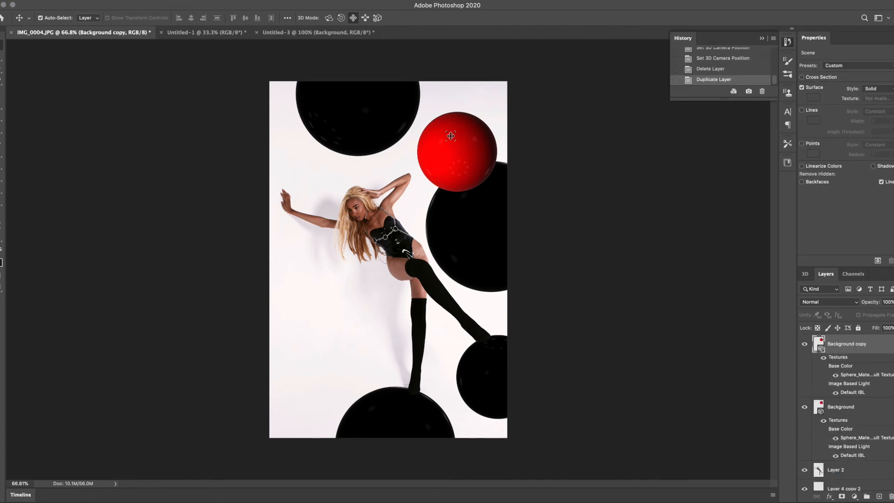
left_click_drag(452, 140, 592, 502)
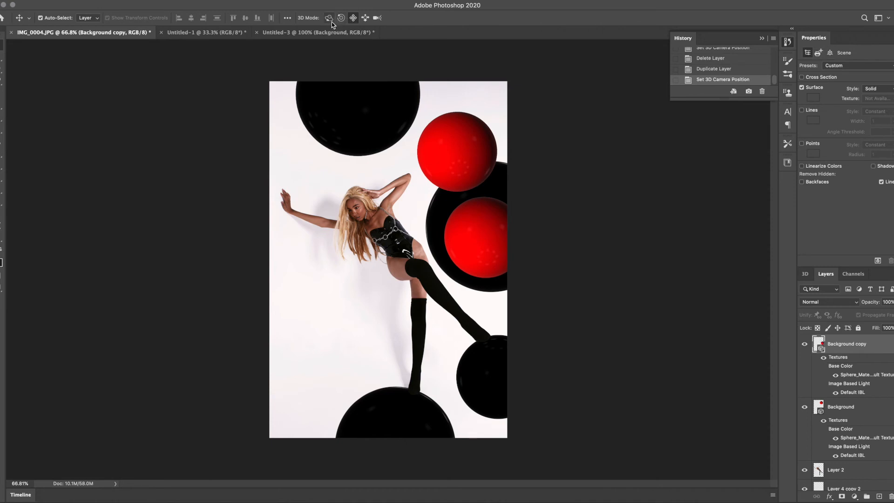
left_click_drag(474, 228, 535, 411)
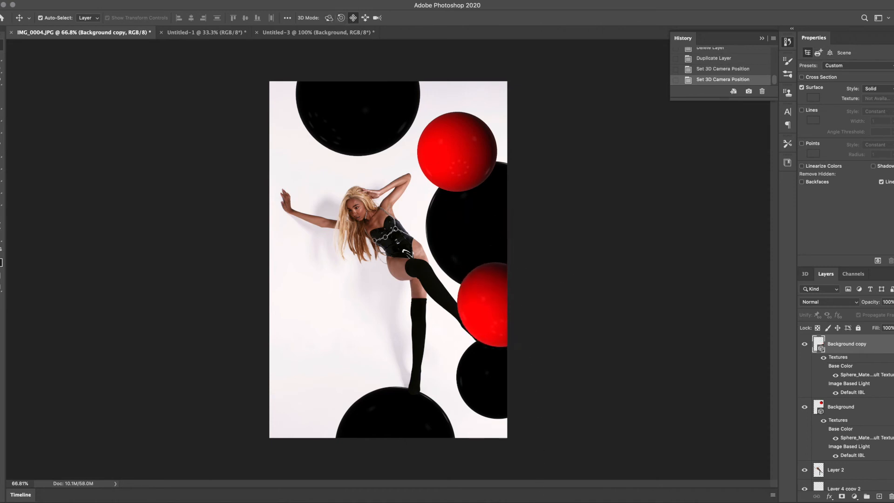
left_click_drag(493, 311, 509, 138)
Orbit the red sphere in Untitled-3 so its shaded side faces left and its lit side faces right
left_click(318, 32)
left_click_drag(410, 187, 380, 200)
left_click(329, 18)
left_click_drag(381, 116, 342, 114)
left_click_drag(342, 143, 346, 175)
Try adding the reoriented red sphere to IMG_0004.JPG without its shadow, at the photo's lower-left edge
left_click_drag(869, 347, 396, 310)
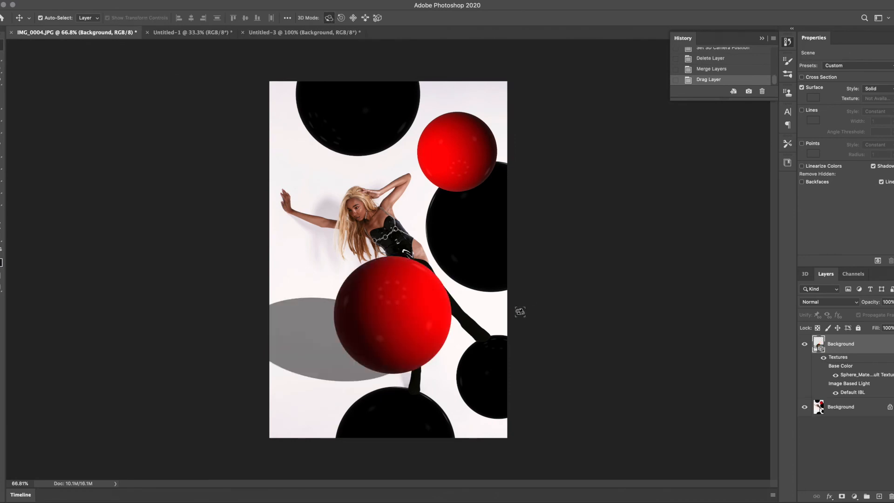
left_click(887, 168)
mouse_move(388, 299)
left_mouse_down()
mouse_move(304, 320)
mouse_move(401, 365)
mouse_move(443, 309)
mouse_move(386, 311)
left_mouse_up()
left_click(353, 18)
left_click_drag(326, 354, 174, 434)
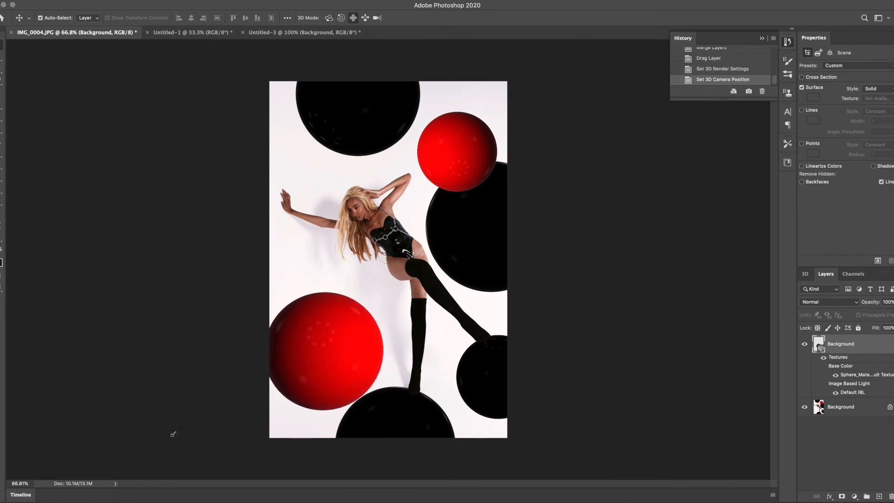
Try enlarging the lower-left red sphere, turning its highlights slightly and shifting it toward the standing leg
left_click(365, 17)
left_click(353, 17)
left_click(316, 362)
left_click(377, 18)
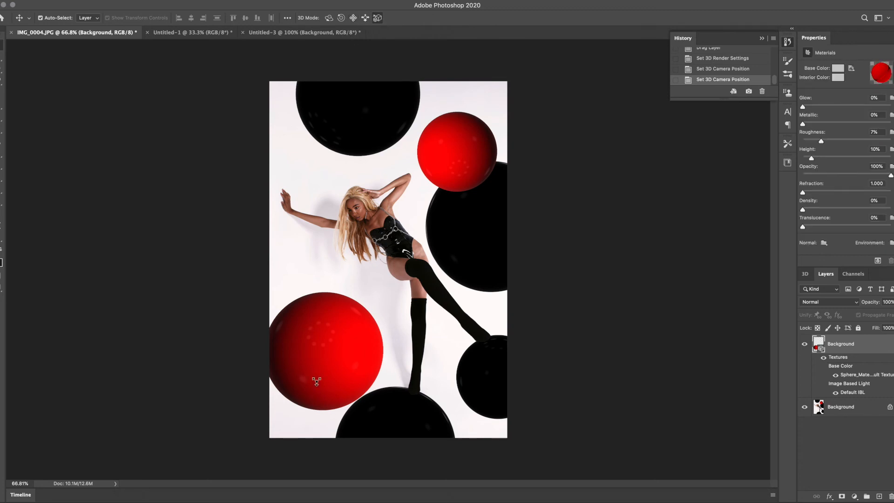
left_click(316, 381)
left_click_drag(376, 337, 357, 337)
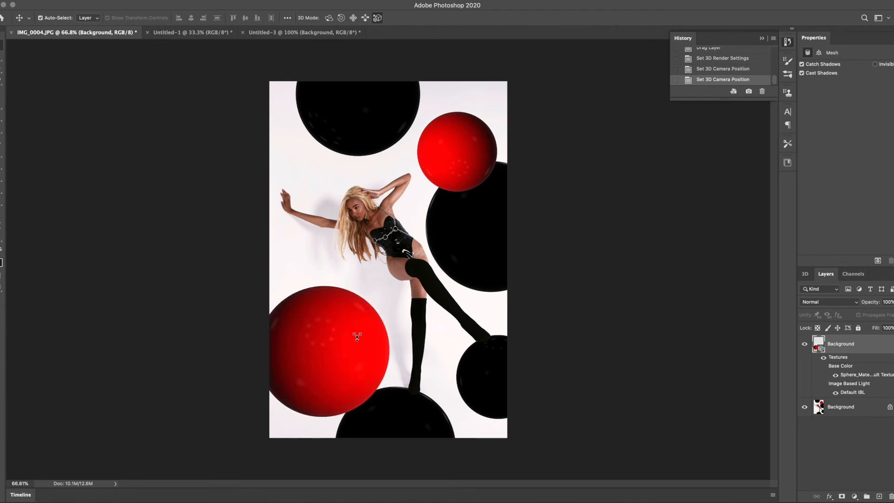
left_click_drag(357, 336, 356, 336)
left_click_drag(301, 358, 278, 357)
left_click(342, 17)
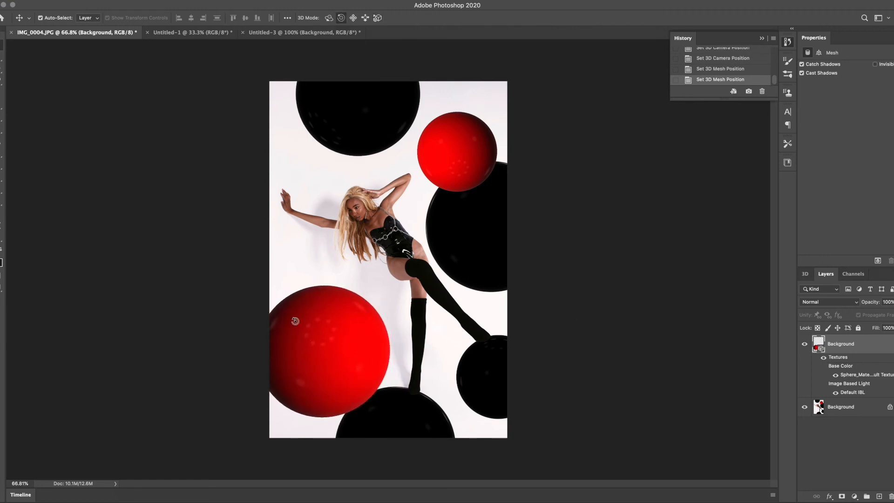
left_click(353, 17)
left_click_drag(353, 311, 329, 318)
Revert the photo to the Delete Layer history state, before the layers were merged and the second red sphere was added
scroll(721, 70, "up", 5)
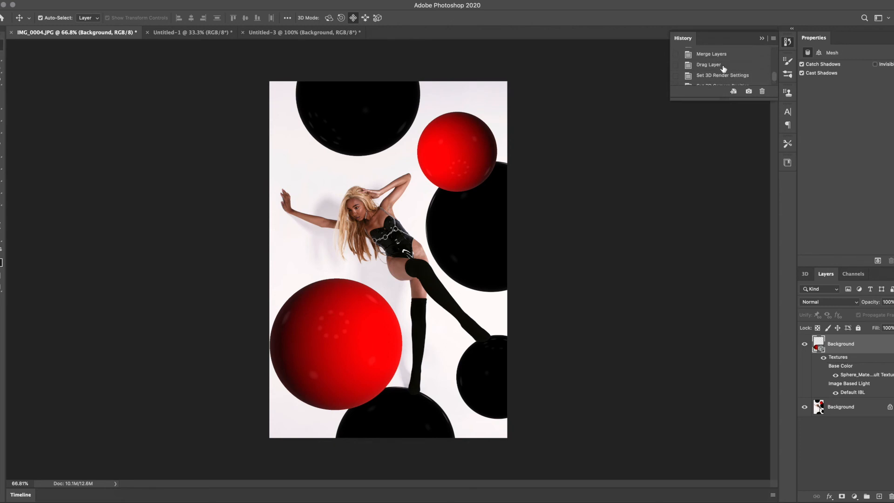
left_click(724, 54)
left_click(726, 74)
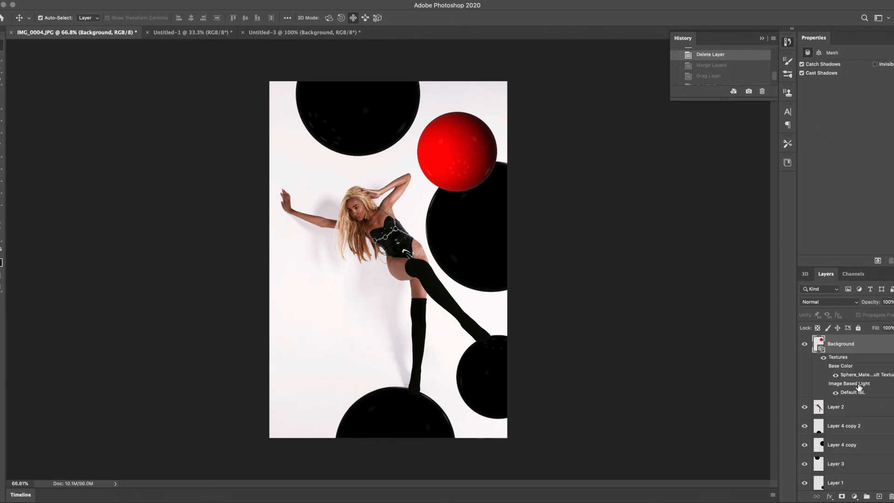
Add the red sphere from Untitled-3 to IMG_0004.JPG directly below Layer 2, with its shadow turned off
left_click(359, 33)
left_click_drag(848, 355, 853, 477)
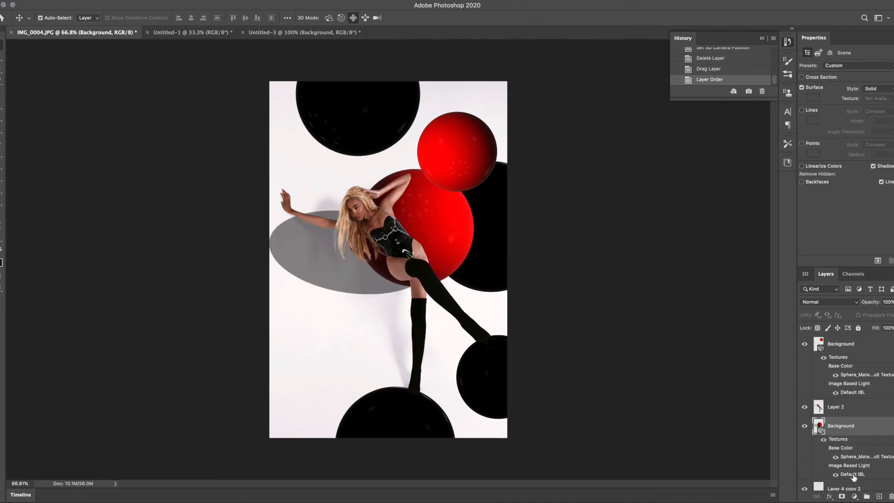
left_click(888, 169)
Try moving the large red sphere down behind the standing leg, then undo the camera moves
left_click_drag(440, 227, 396, 458)
left_click_drag(393, 325, 368, 165)
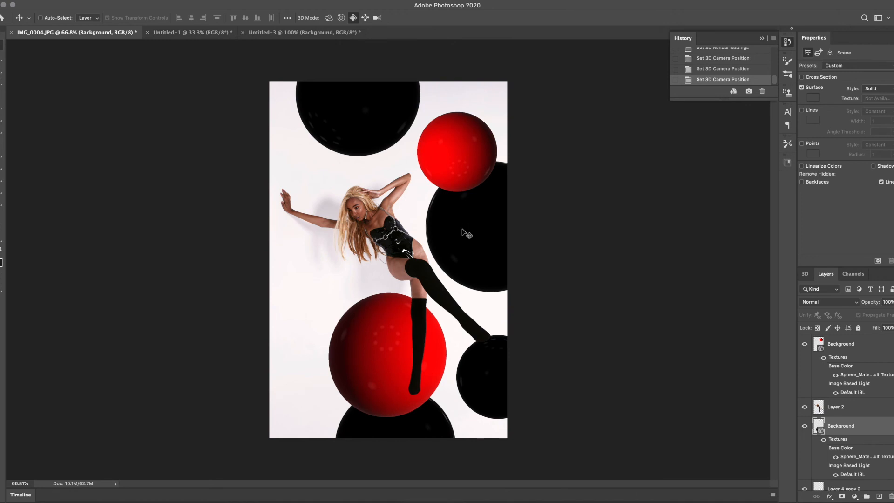
key("super+z")
key("super+z")
key("super+z")
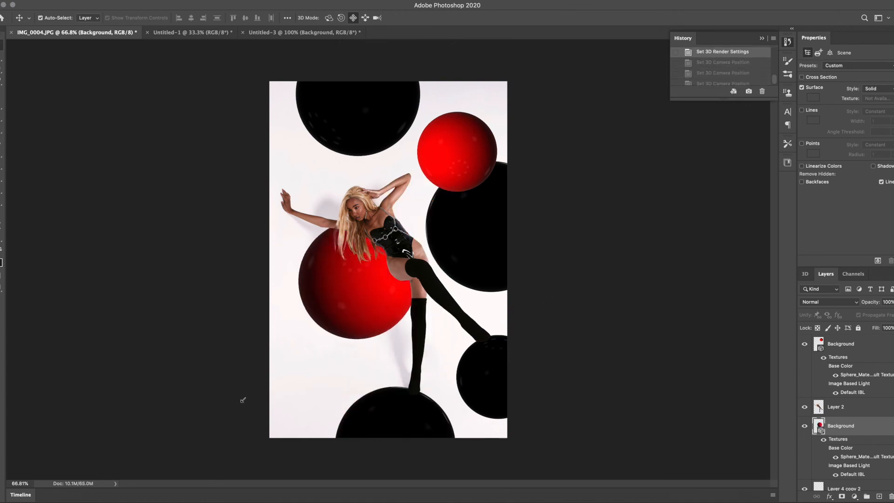
Move the large red sphere to the photo's lower left, beside the standing leg and just above the bottom-edge black sphere
left_click_drag(329, 318, 326, 327)
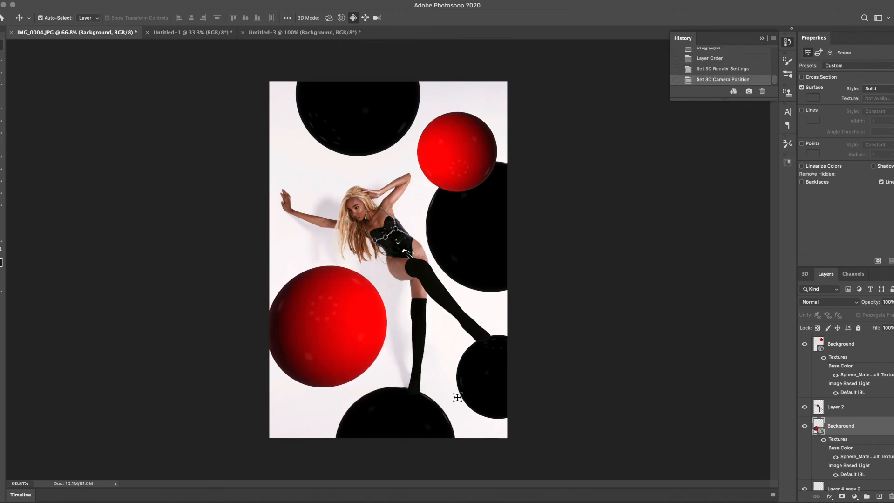
left_click_drag(310, 353, 328, 387)
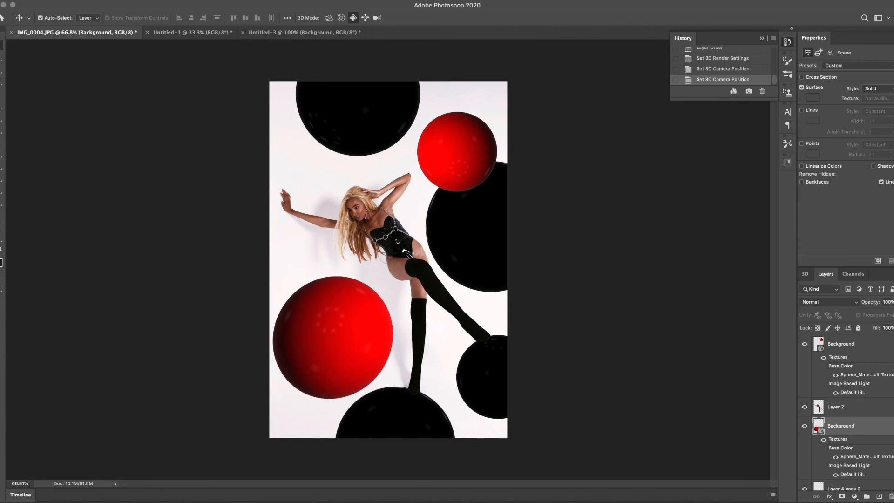
scroll(861, 463, "down", 4)
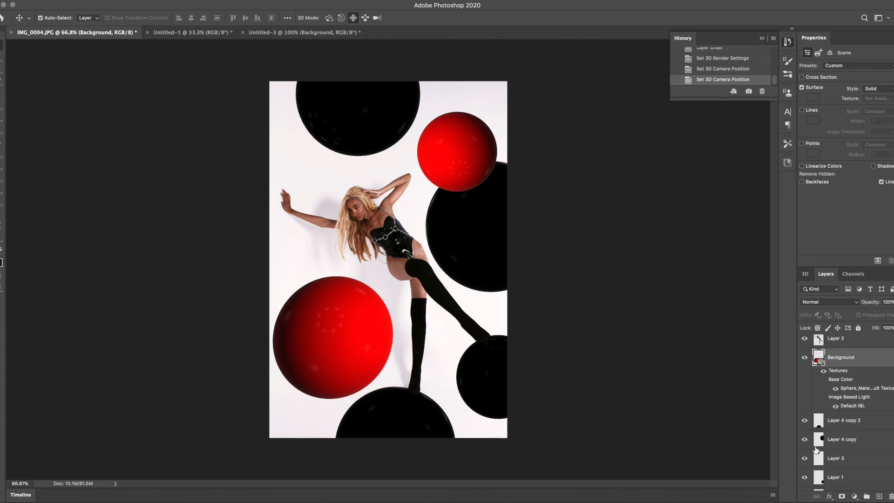
Try shifting the large black sphere at the photo's right edge slightly up and outward, then undo the move
left_click(850, 432)
mouse_move(484, 238)
left_mouse_down()
mouse_move(507, 275)
mouse_move(495, 231)
mouse_move(483, 287)
mouse_move(503, 245)
mouse_move(503, 257)
mouse_move(498, 210)
mouse_move(488, 230)
left_mouse_up()
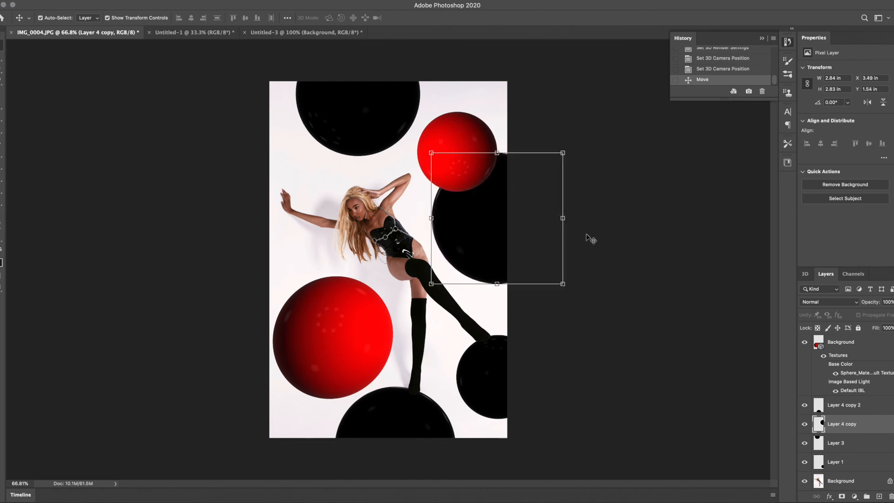
left_click(588, 239)
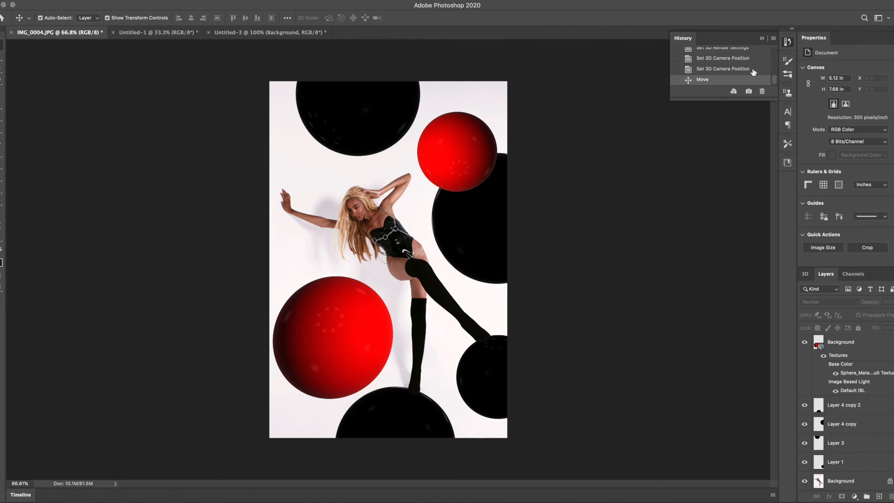
left_click(753, 70)
left_click(751, 62)
left_click(751, 70)
left_click(750, 62)
left_click(749, 69)
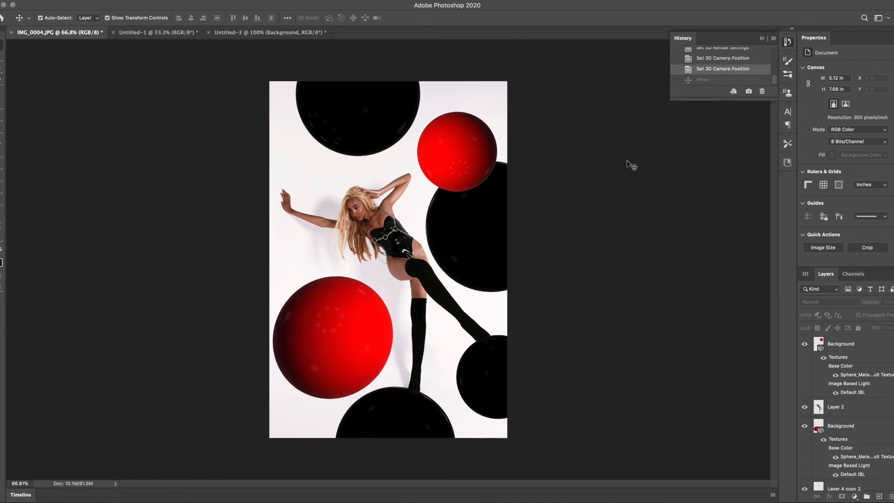
left_click(729, 58)
left_click(728, 71)
Enlarge the lower red sphere slightly and reposition it against the photo's left edge, beside the standing leg
left_click(342, 352)
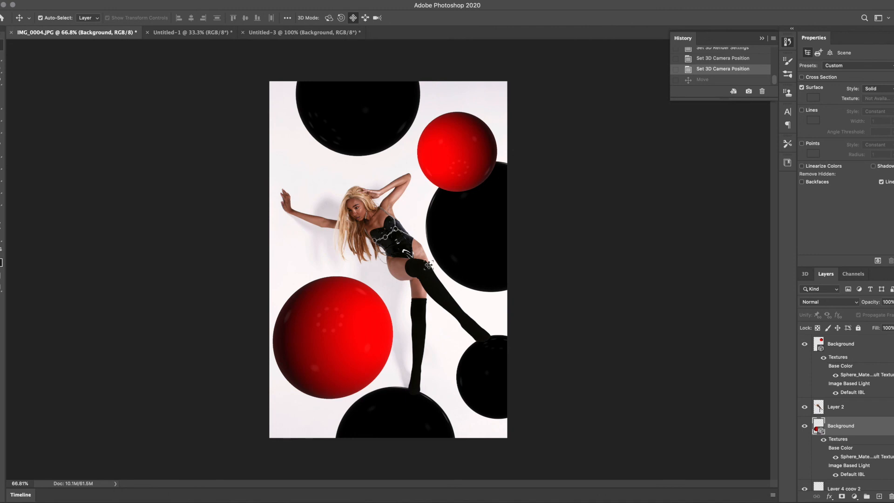
left_click_drag(333, 322, 339, 402)
left_click(365, 18)
left_click(353, 18)
left_click_drag(359, 367, 377, 327)
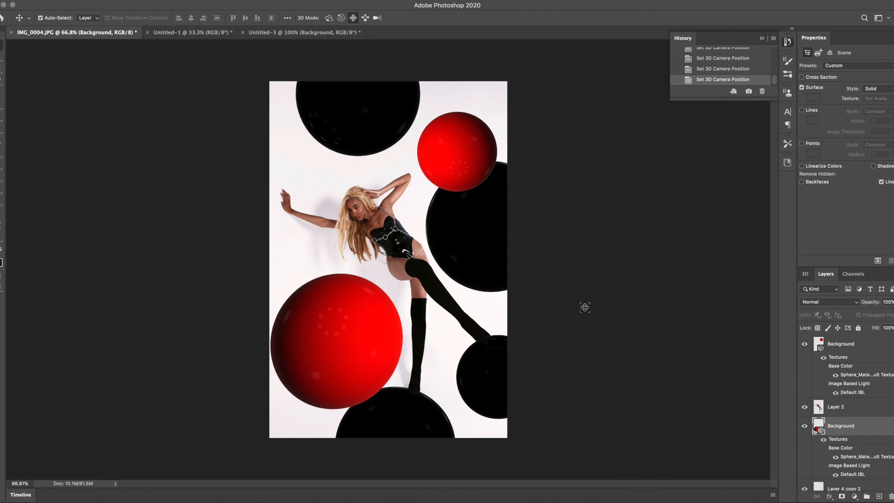
scroll(546, 313, "down", 5)
scroll(389, 192, "up", 5)
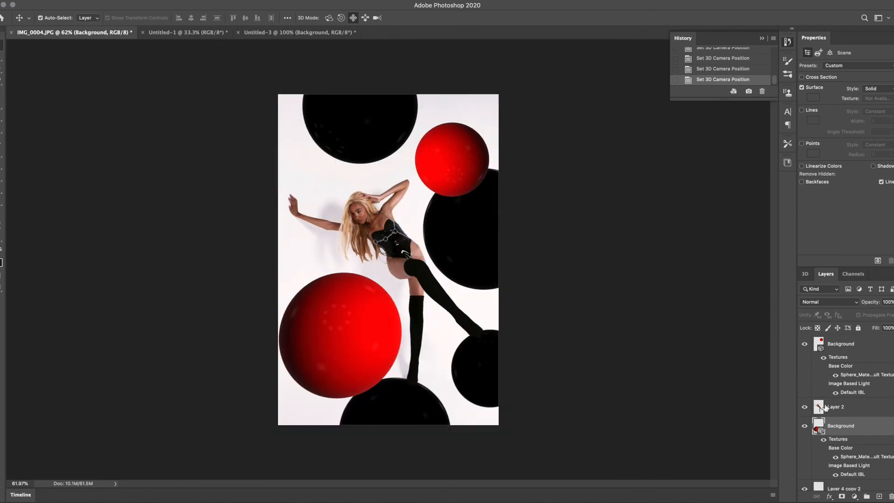
left_click_drag(365, 363, 351, 339)
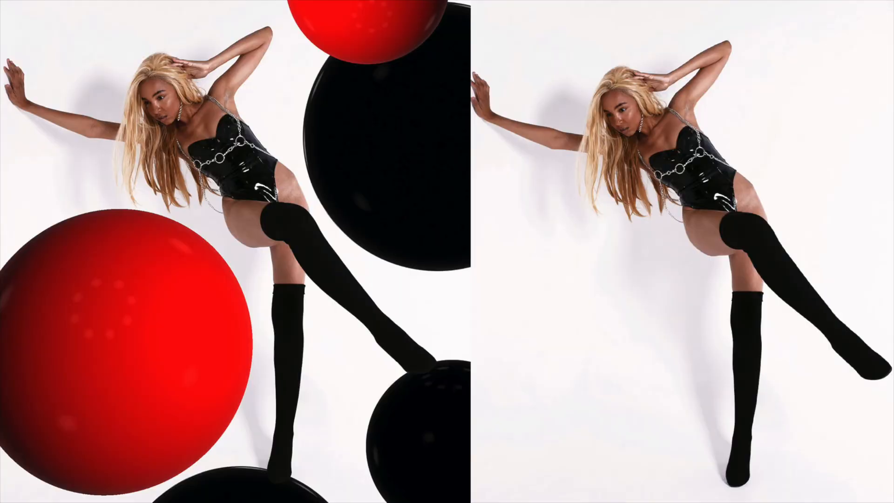